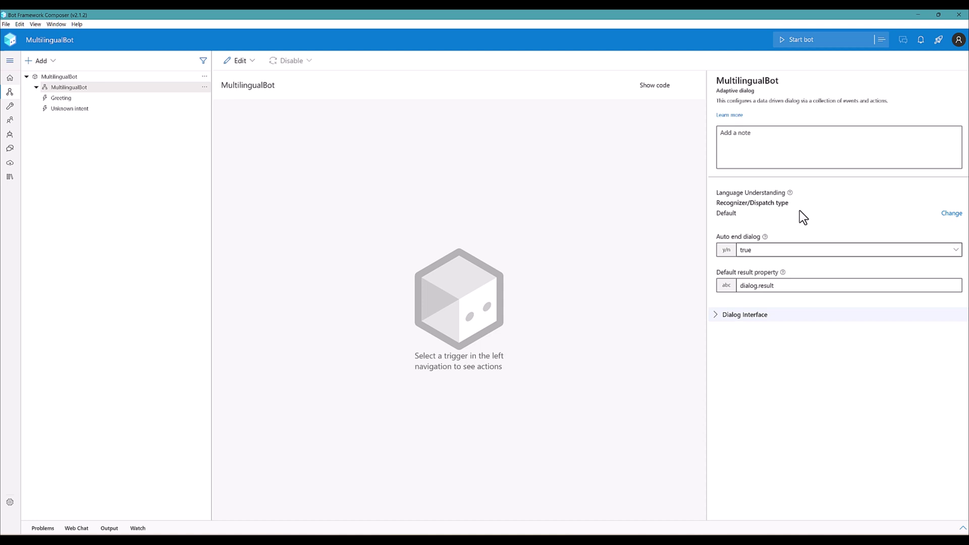
- Open the bot's package manager and examine the Prerelease feed's source in the feed settings
click(9, 176)
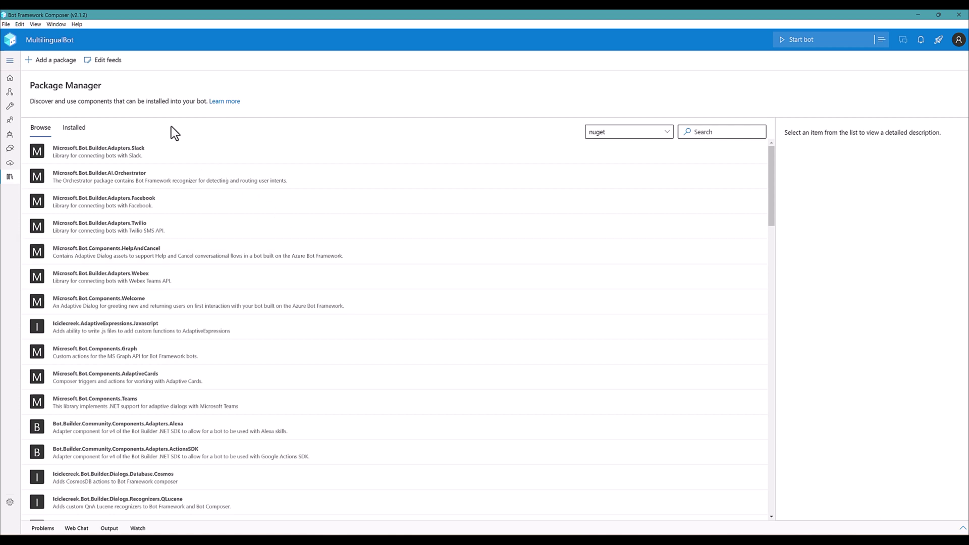
click(116, 63)
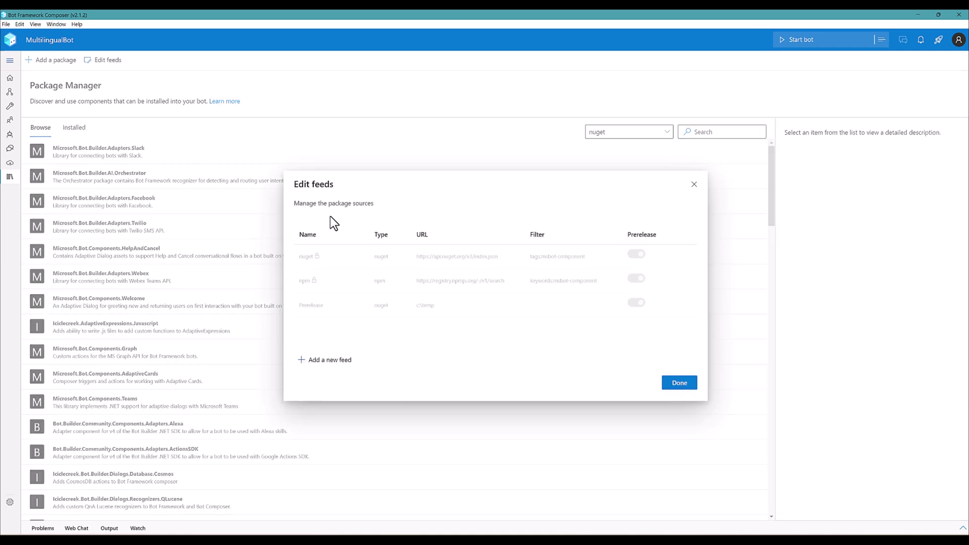
click(436, 305)
drag(436, 305, 416, 306)
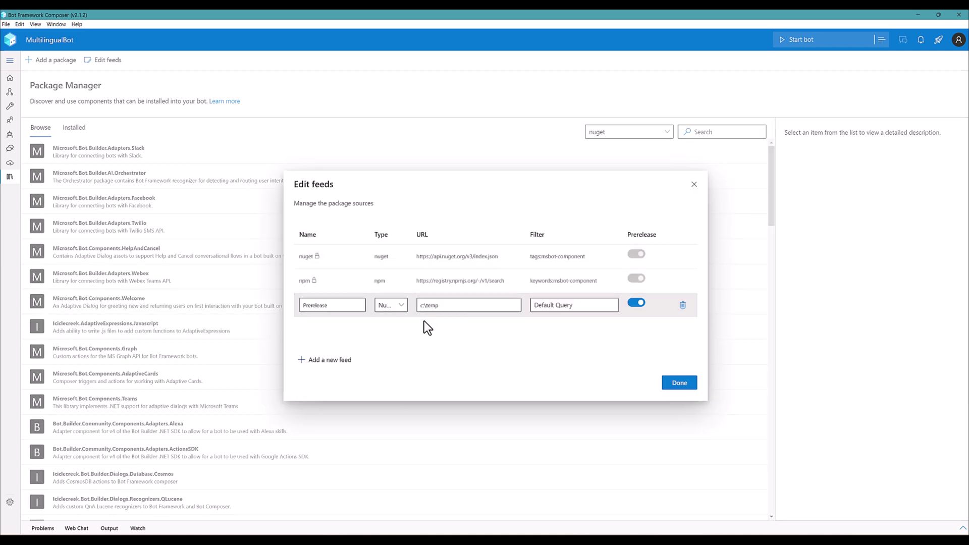
click(419, 306)
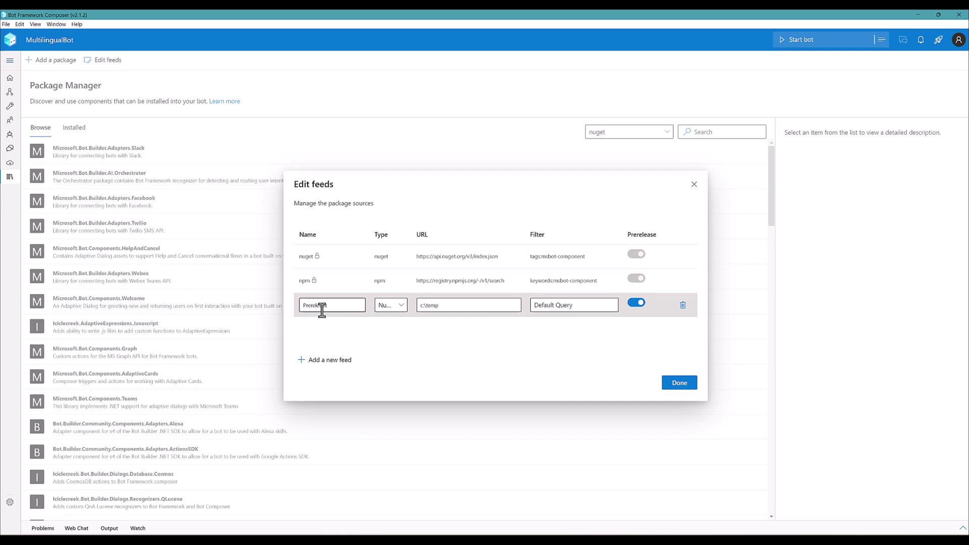
click(693, 184)
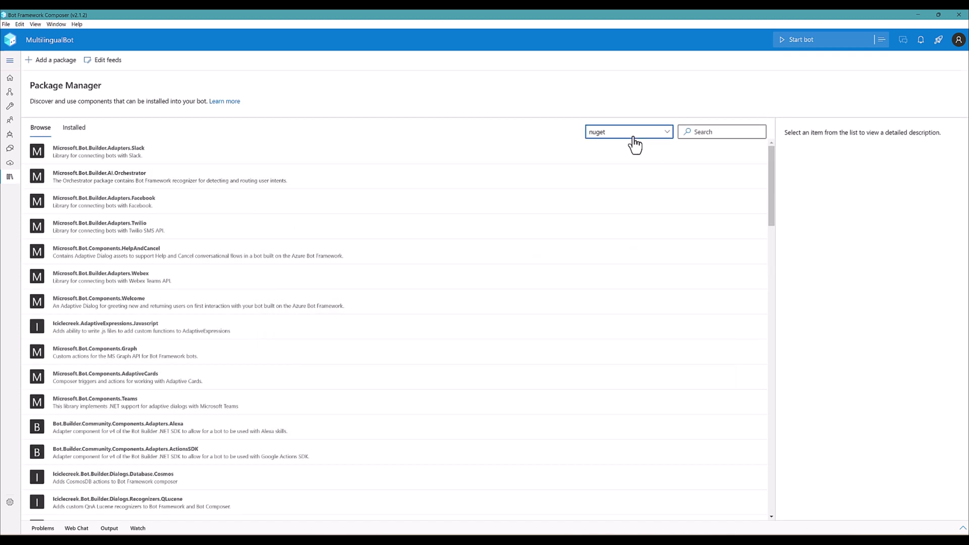
- Install version 1.0.0 of Bot.Builder.Community.Components.Middleware.Multilingual from the Prerelease feed
click(633, 137)
click(631, 181)
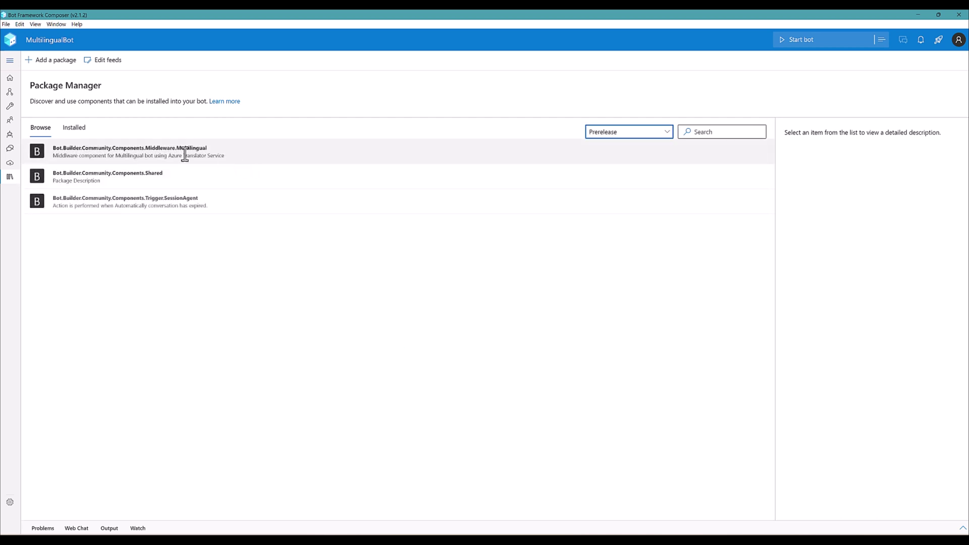
click(184, 154)
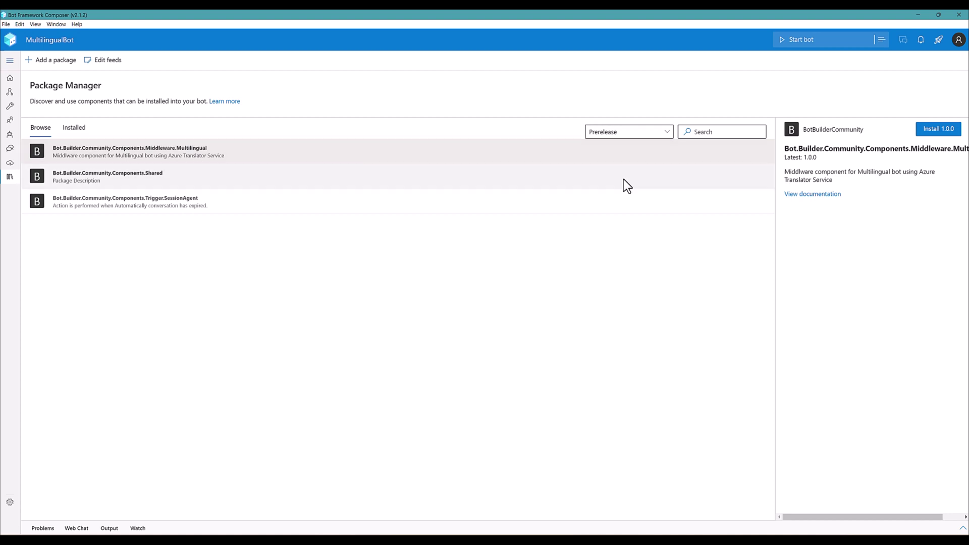
click(935, 132)
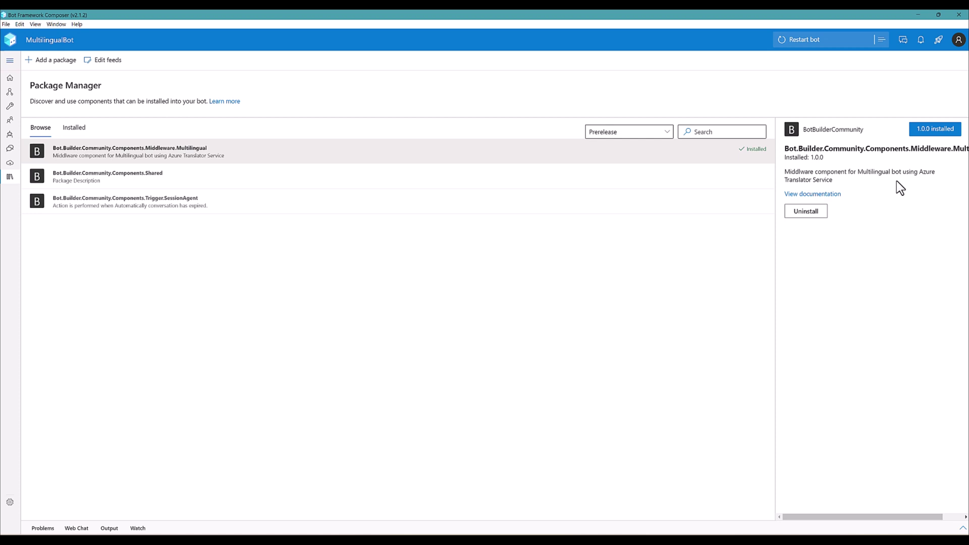
- Append a "Bot.Builder.Community.Components.Middleware.Multilingual" block with empty Key, Endpoint and Location values after skillHostEndpoint in the bot's advanced JSON settings
click(10, 106)
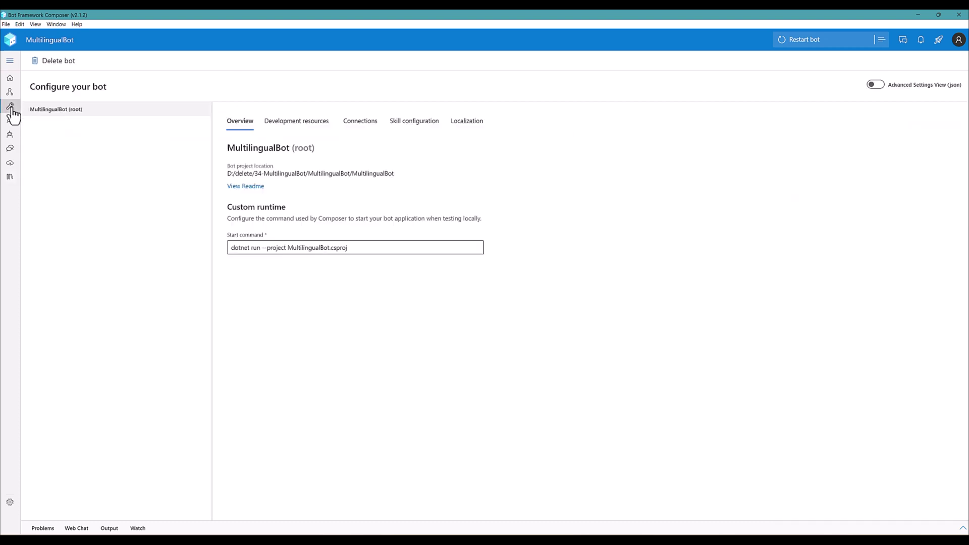
click(877, 85)
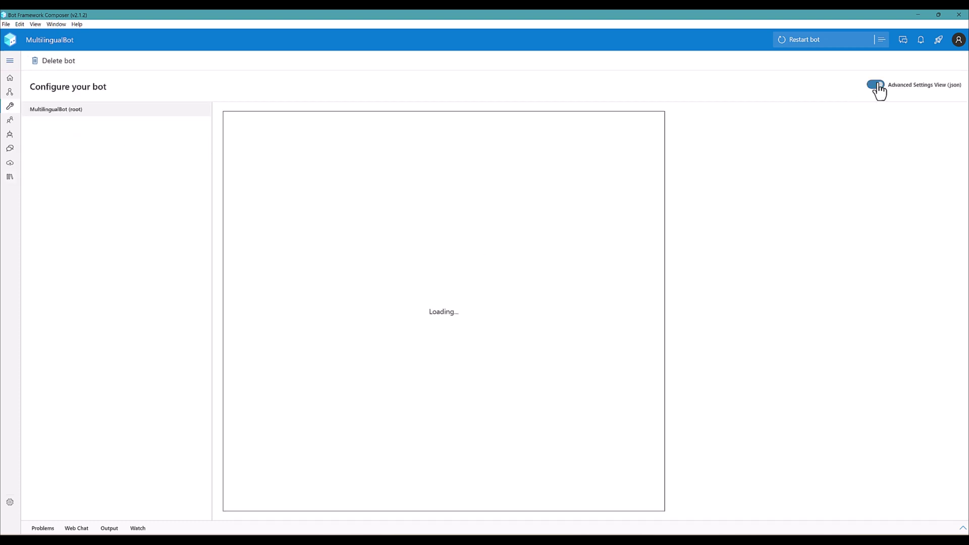
scroll(427, 350, down, 6)
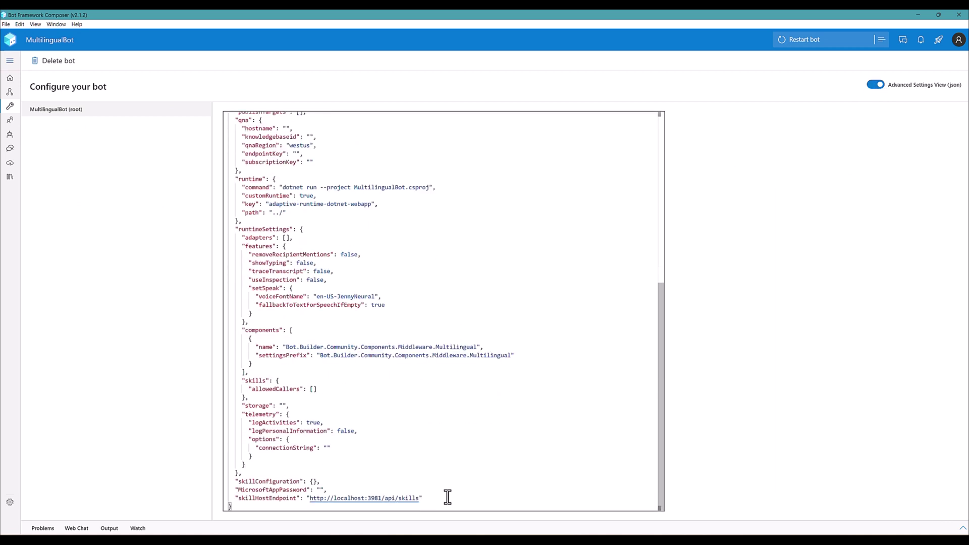
click(542, 468)
text(,)
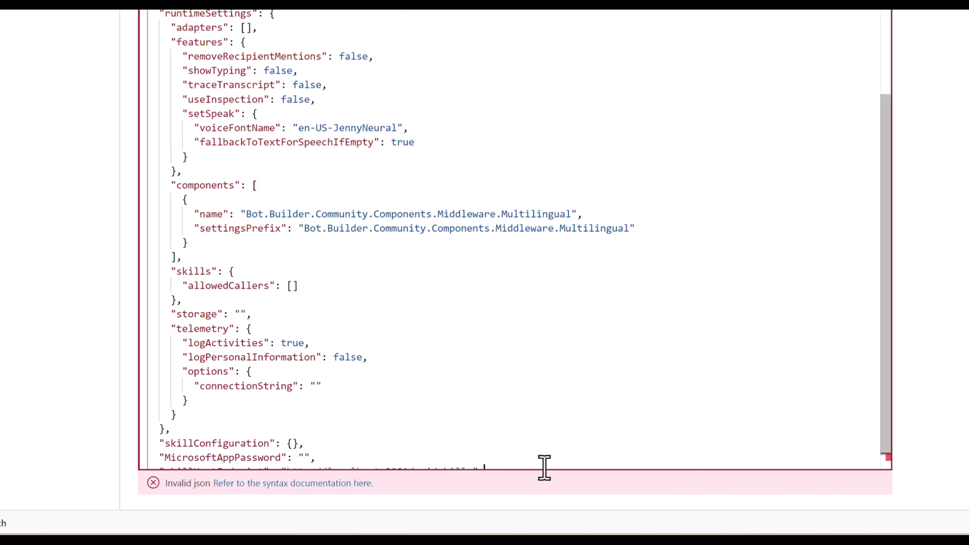
key(Return)
text("Bot.Builder.Community.Components.Middleware.Multilingual": {  "Key": "",  "Endpoint": "",  "Location": "" },)
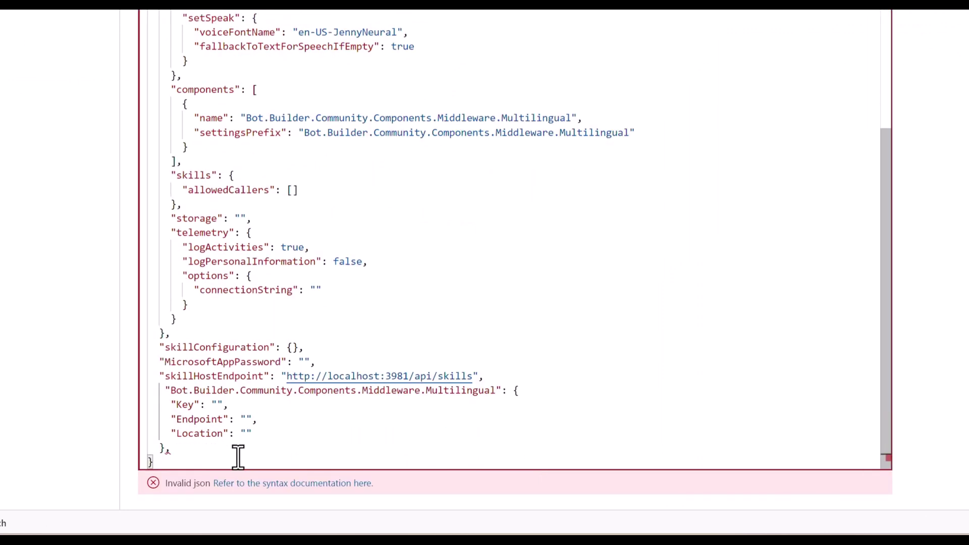
key(BackSpace)
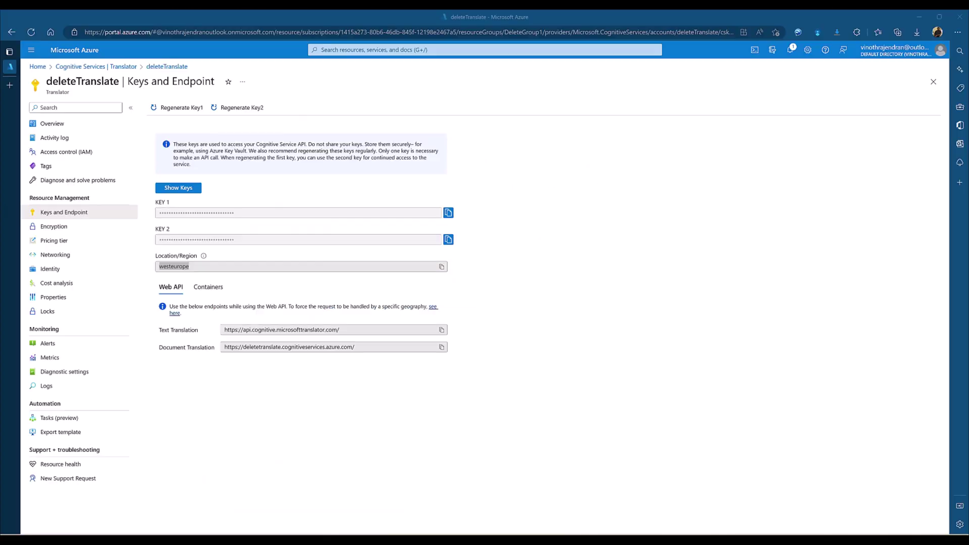
- Switch to the Azure portal and examine the Translator resource's location/region and Text Translation endpoint
double_click(173, 266)
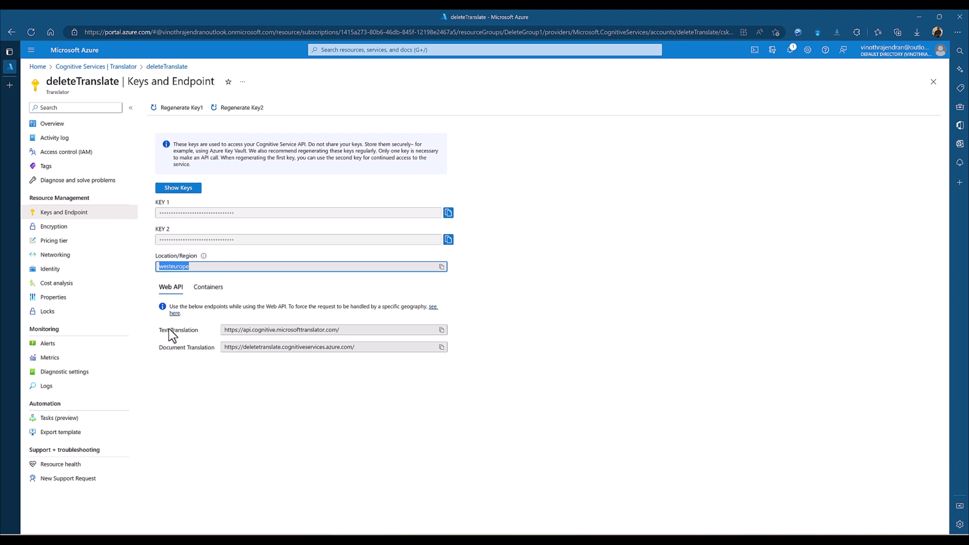
drag(156, 329, 202, 331)
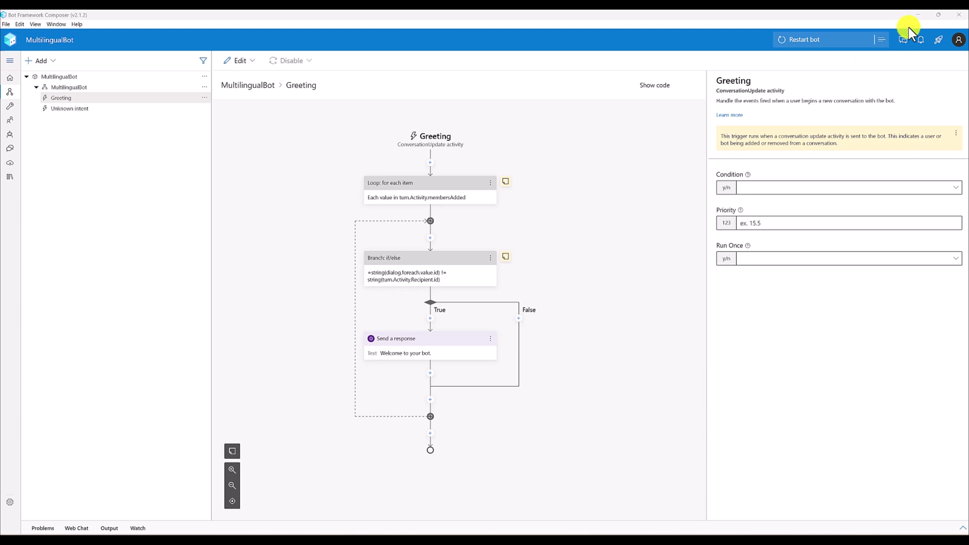
- Leave the bot's Greeting trigger and look through the languages and language codes in the Translator language support table in the browser
click(780, 388)
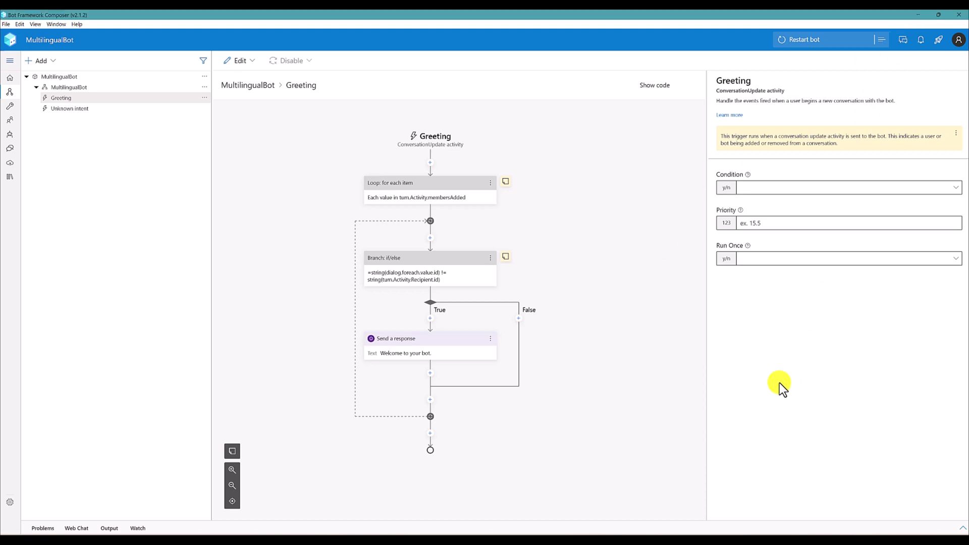
click(916, 15)
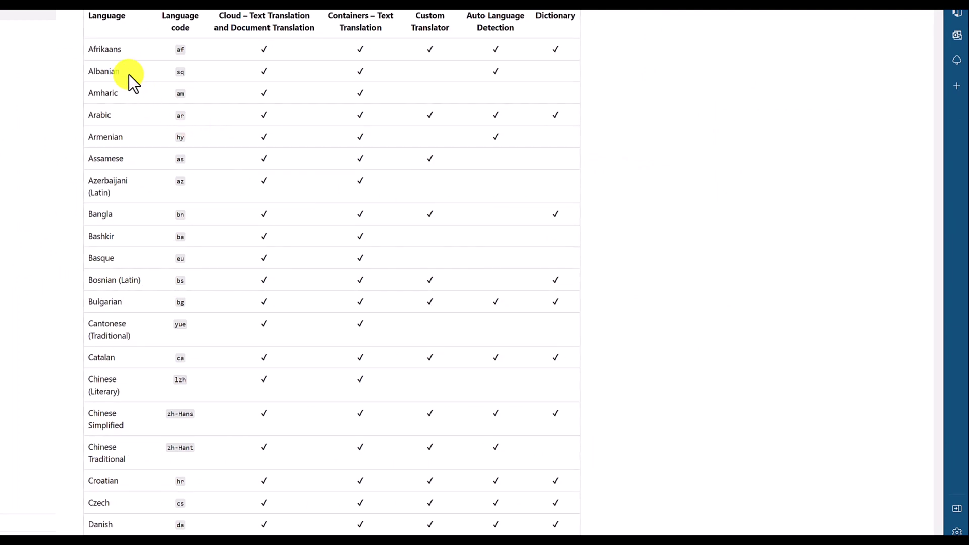
drag(91, 49, 124, 49)
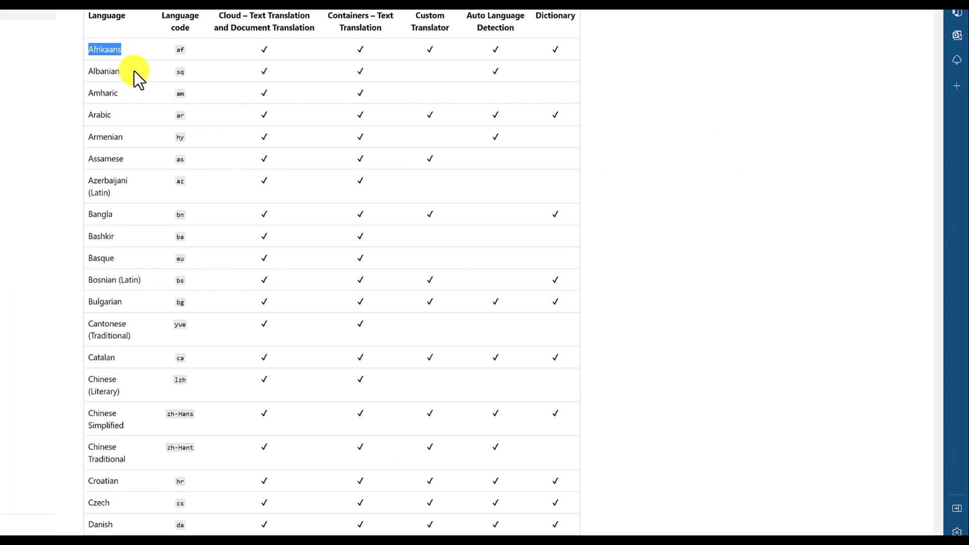
scroll(162, 132, down, 15)
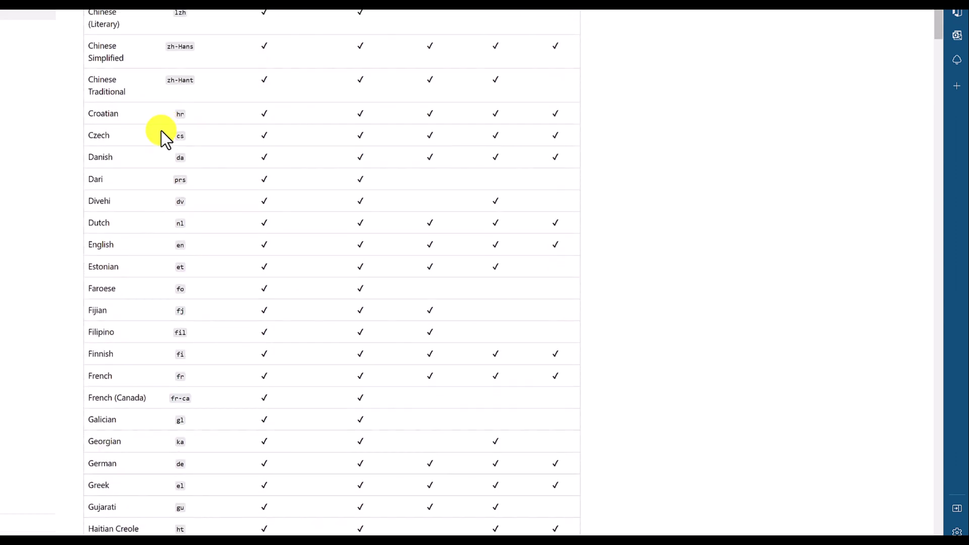
scroll(162, 131, down, 4)
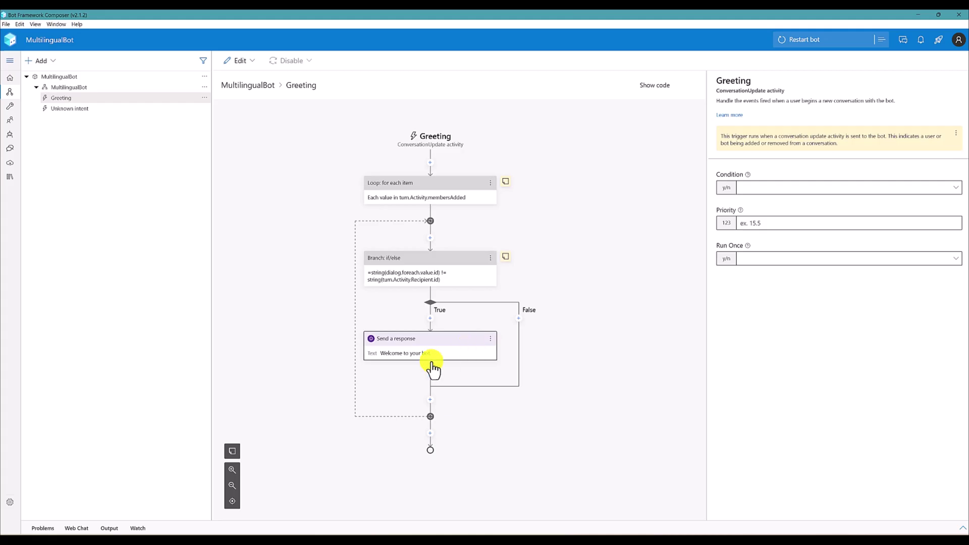
- Add a text prompt after the welcome response: "Hello, I can understand more than 25 languages, let me know which language are you interested to chat with me."
click(430, 374)
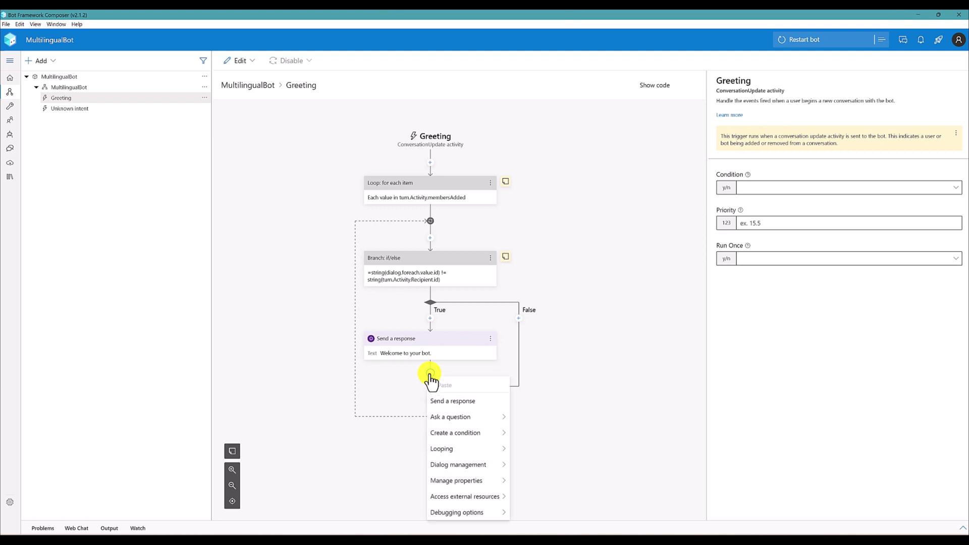
mouse_move(464, 418)
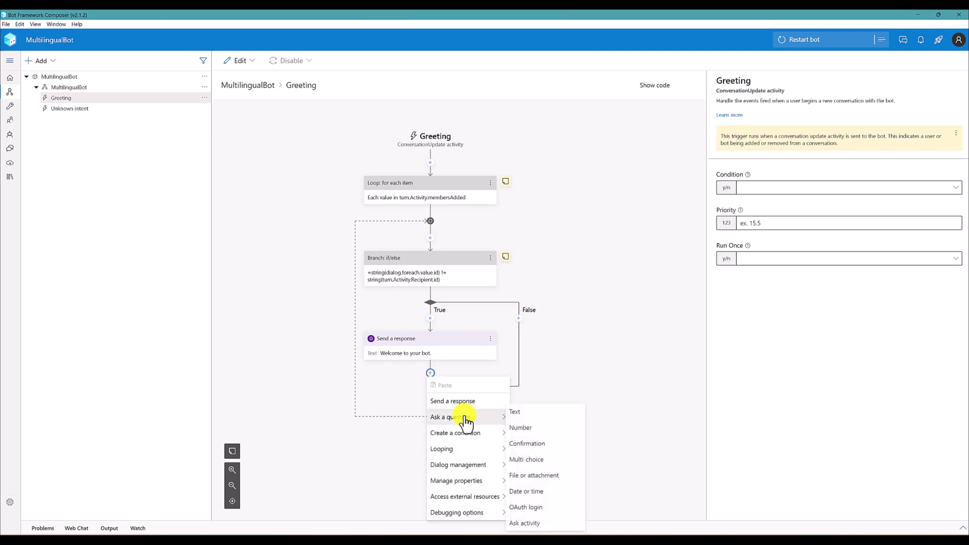
click(535, 417)
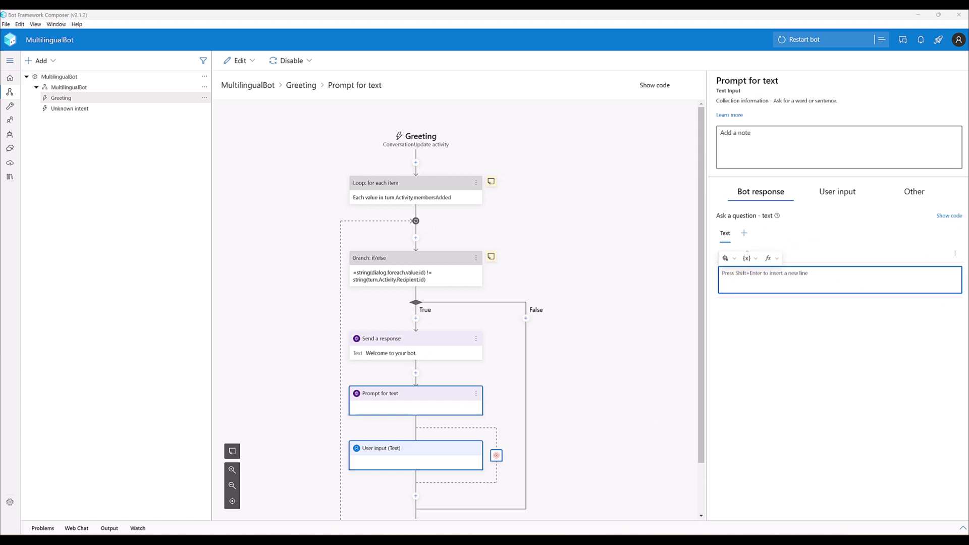
click(817, 282)
text(Hello, I can understand more than 25 languages, let me know which language are you interested to chat with me.)
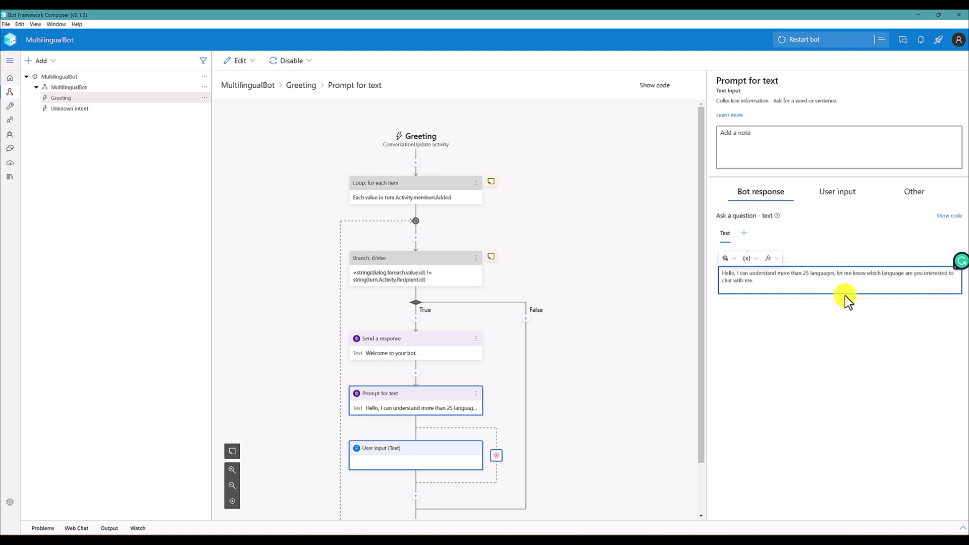
click(800, 327)
click(797, 283)
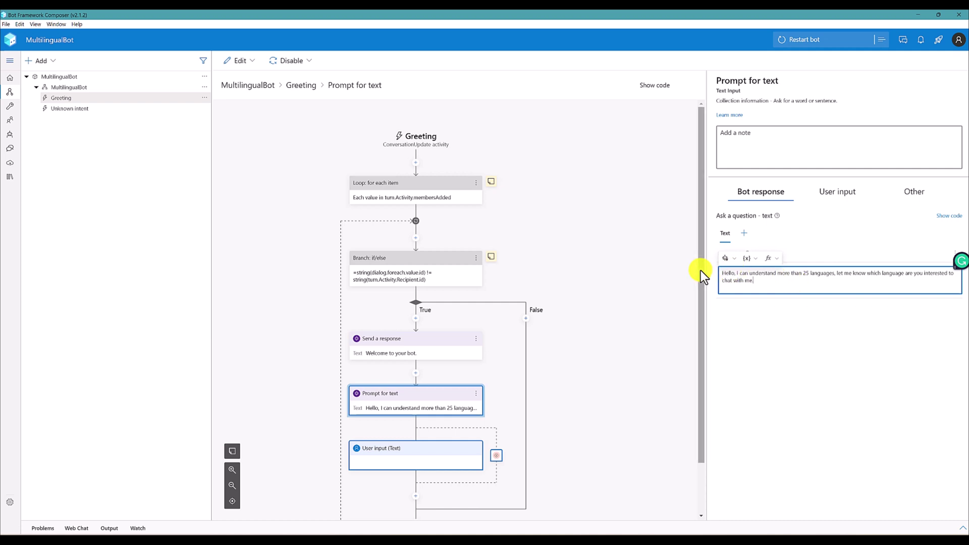
- Add a Send a response action after the prompt's user input in the True branch, with the text ${turn.Multilingual}
drag(700, 270, 698, 376)
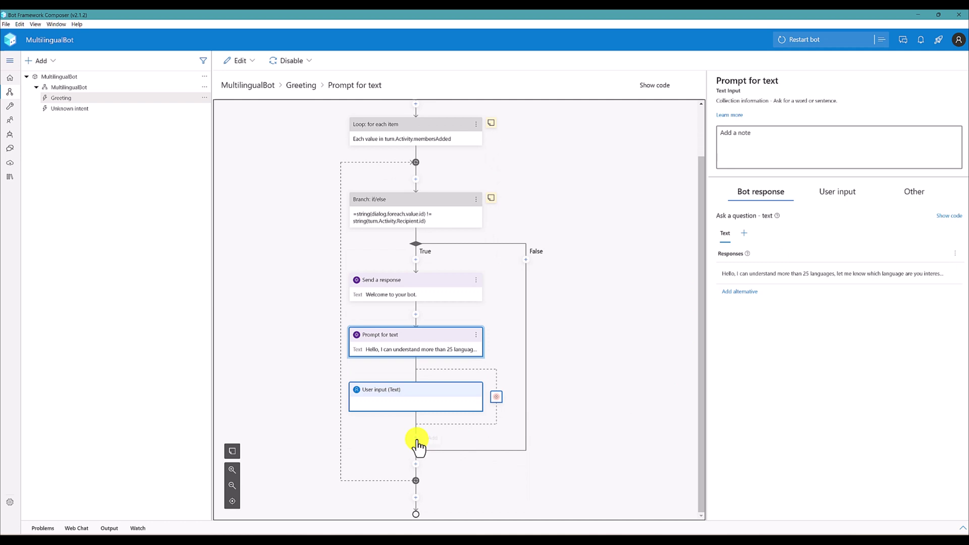
click(416, 438)
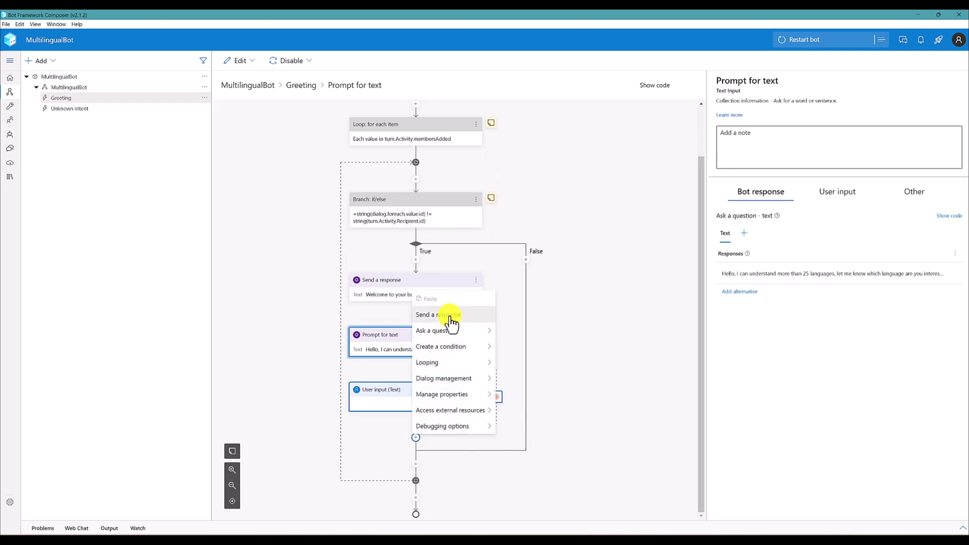
click(451, 318)
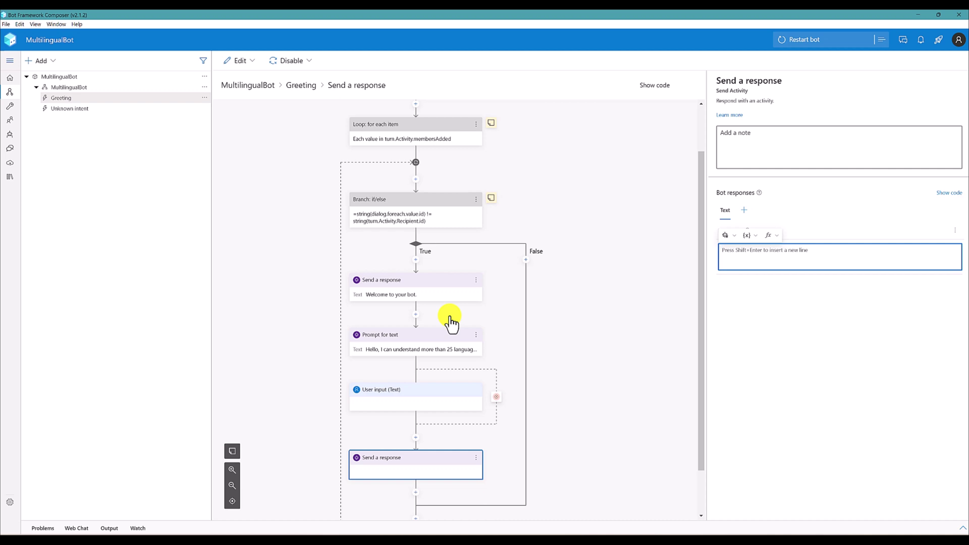
text($)
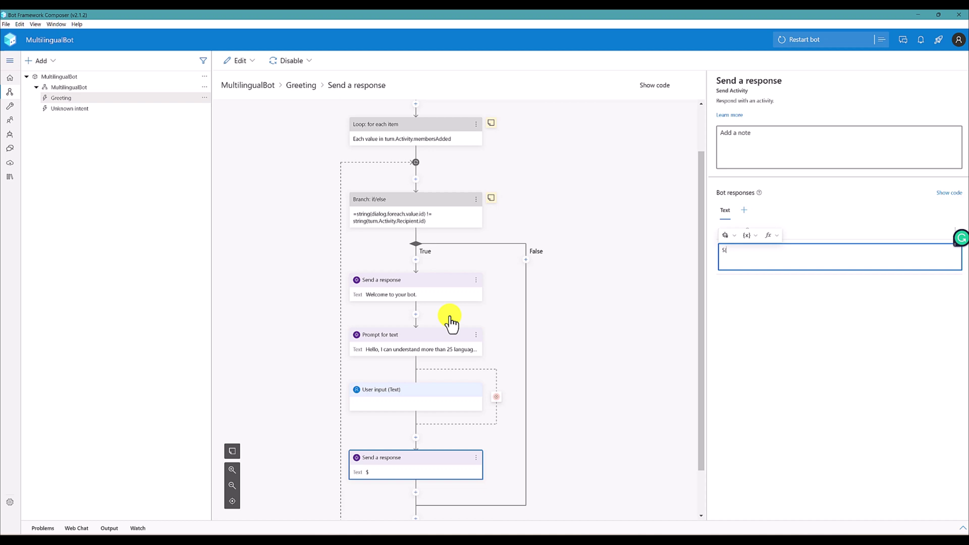
text({utr)
key(BackSpace)
key(BackSpace)
text(turn)
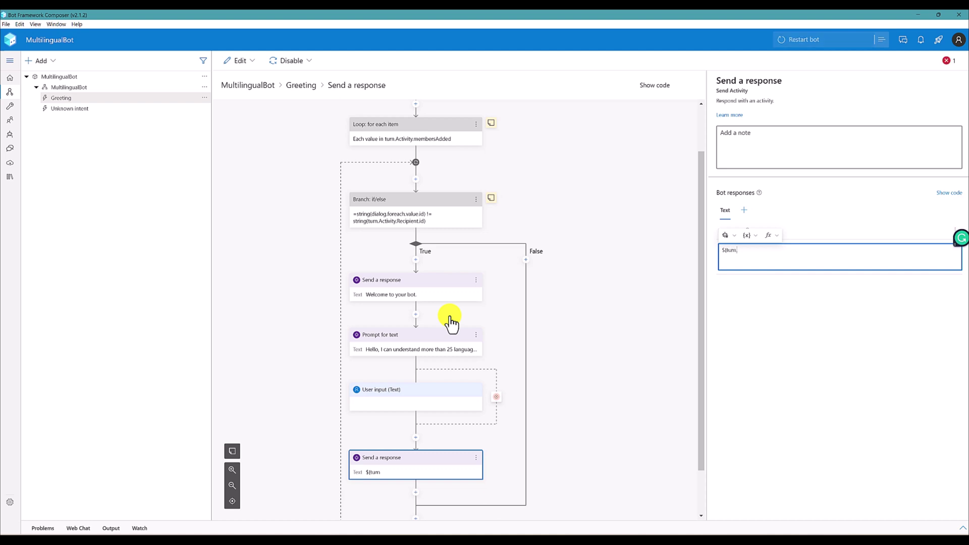
text(.Multilingual})
click(757, 361)
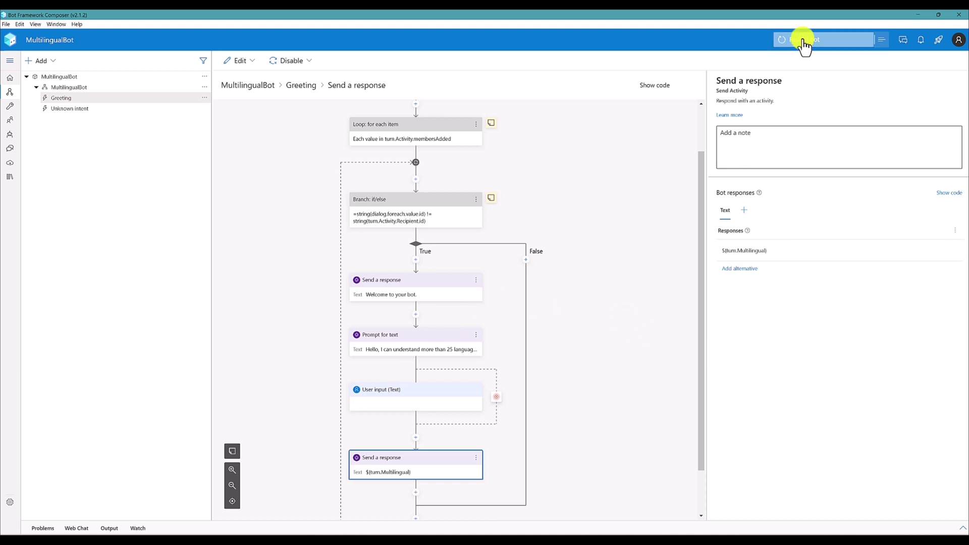
- Restart the bot, open it in Web Chat and restart the conversation with a new user ID
click(803, 45)
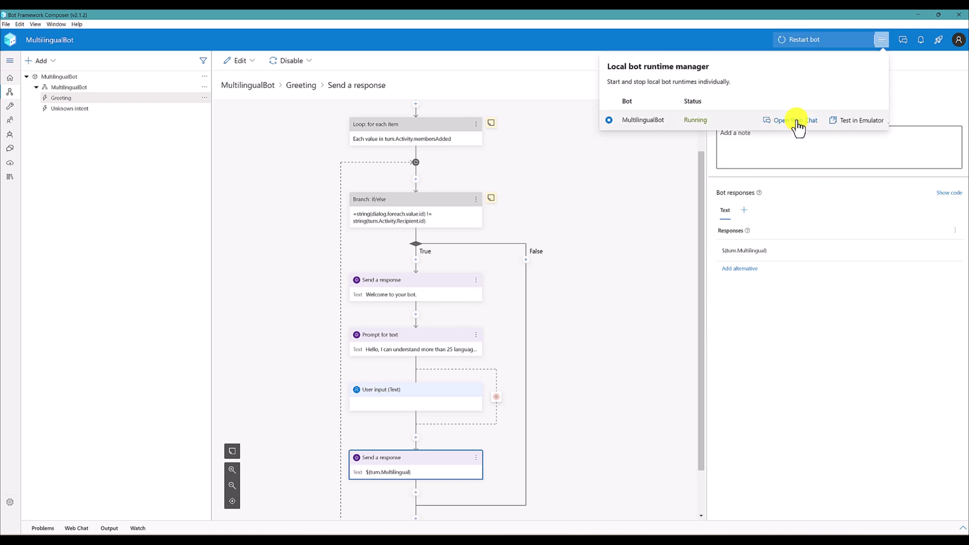
click(796, 121)
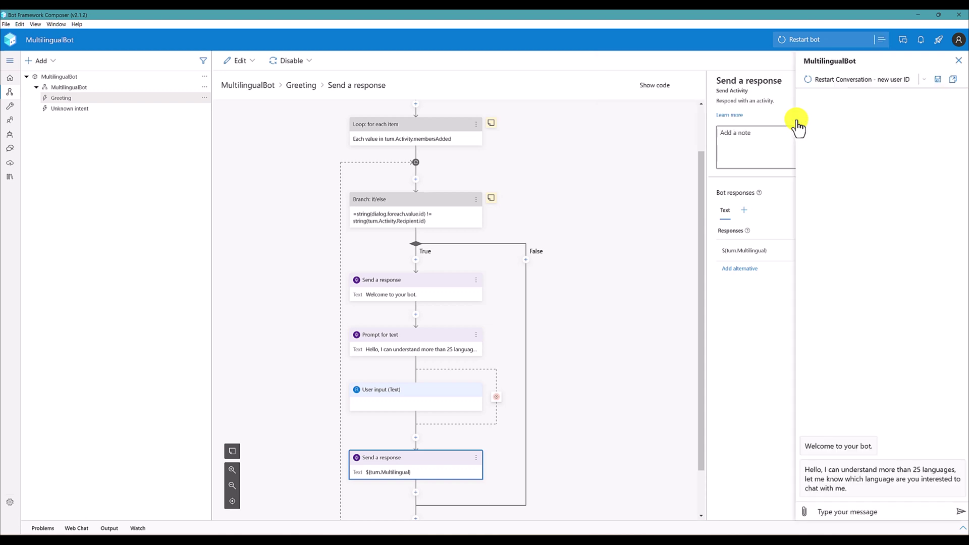
click(847, 81)
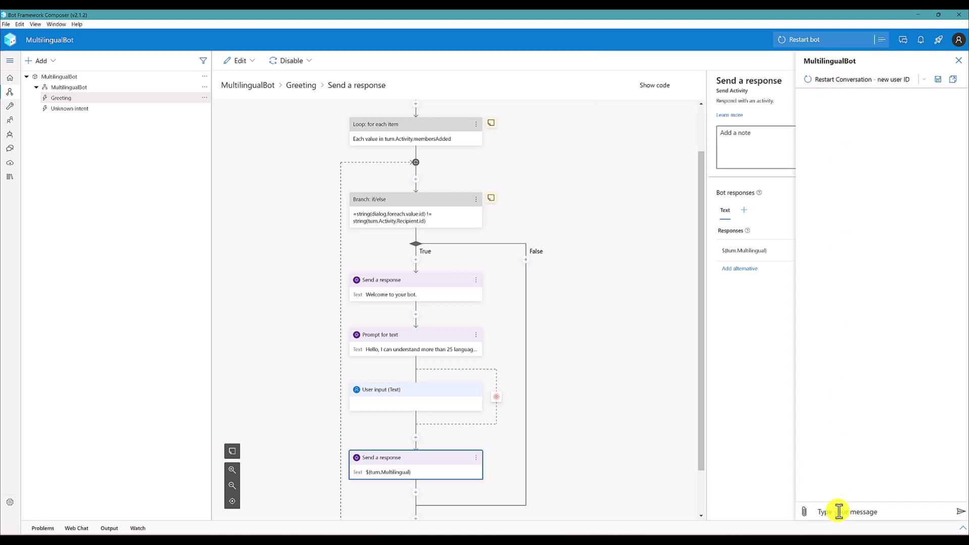
- Answer the bot's language prompt in Web Chat with "english"
click(837, 513)
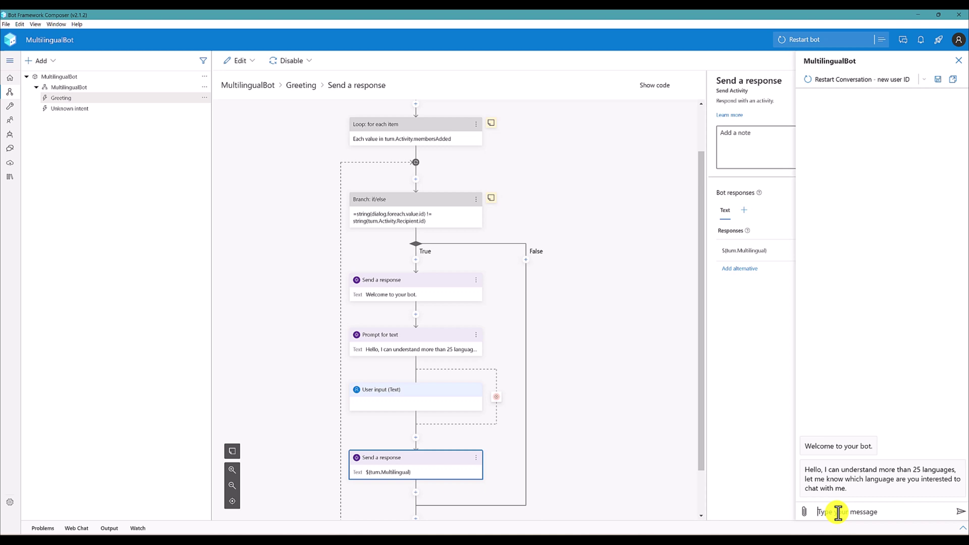
text(english)
key(Return)
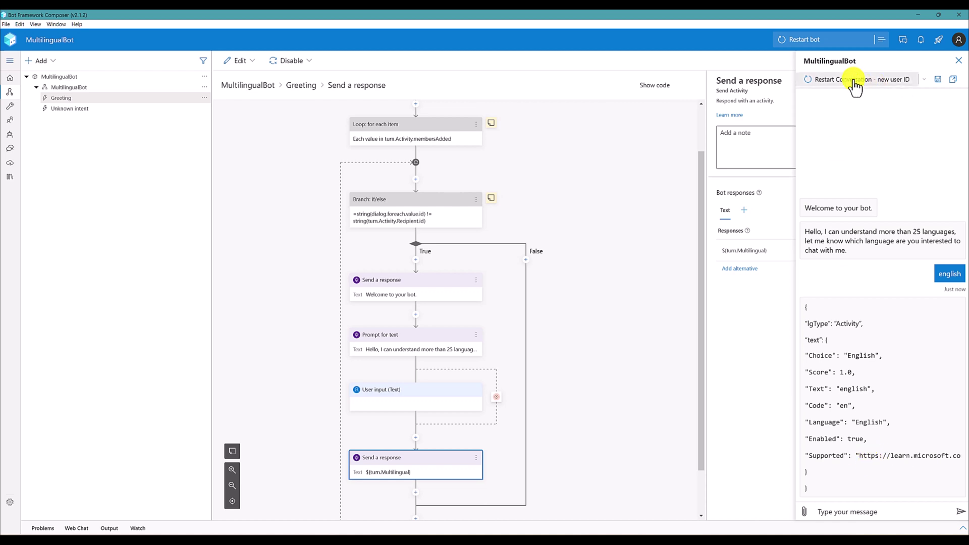
- Restart the Web Chat conversation with a new user ID and answer the language prompt with "tamil"
click(853, 82)
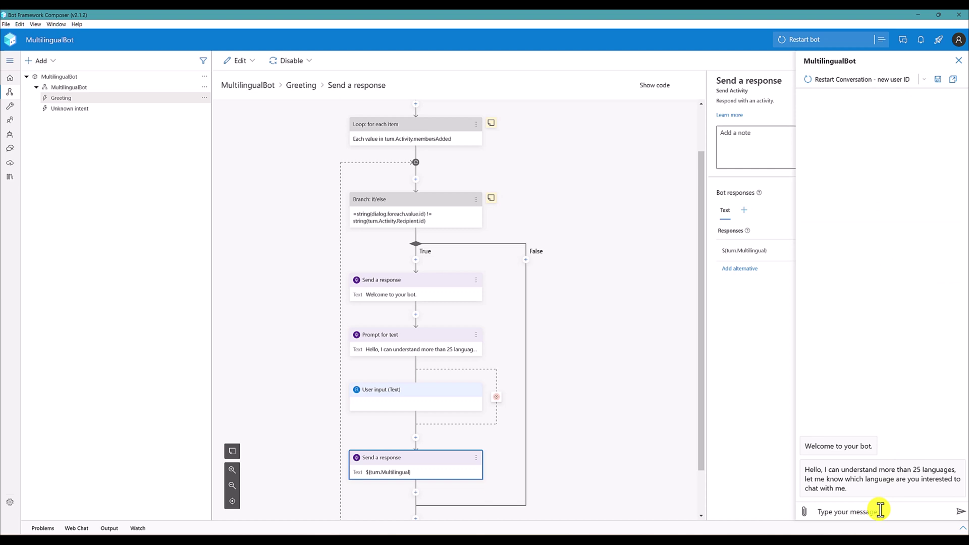
text(tamil)
key(Return)
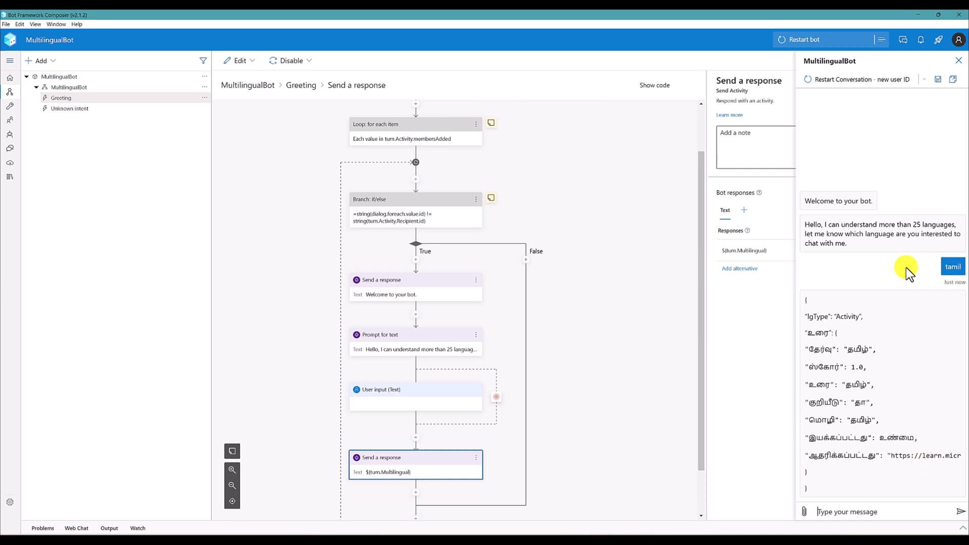
- Restart the Web Chat conversation with a new user ID and choose "German" as the chat language
click(863, 80)
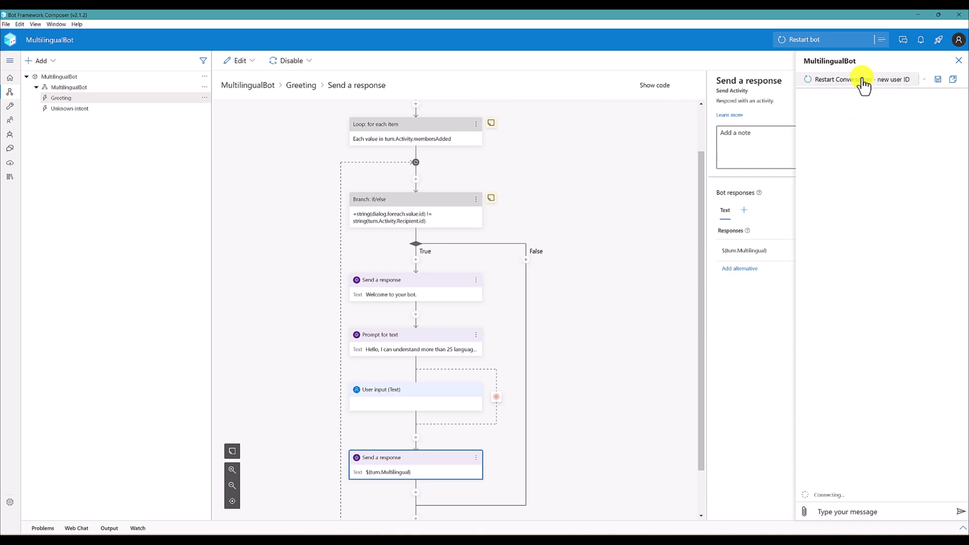
click(860, 511)
text(German)
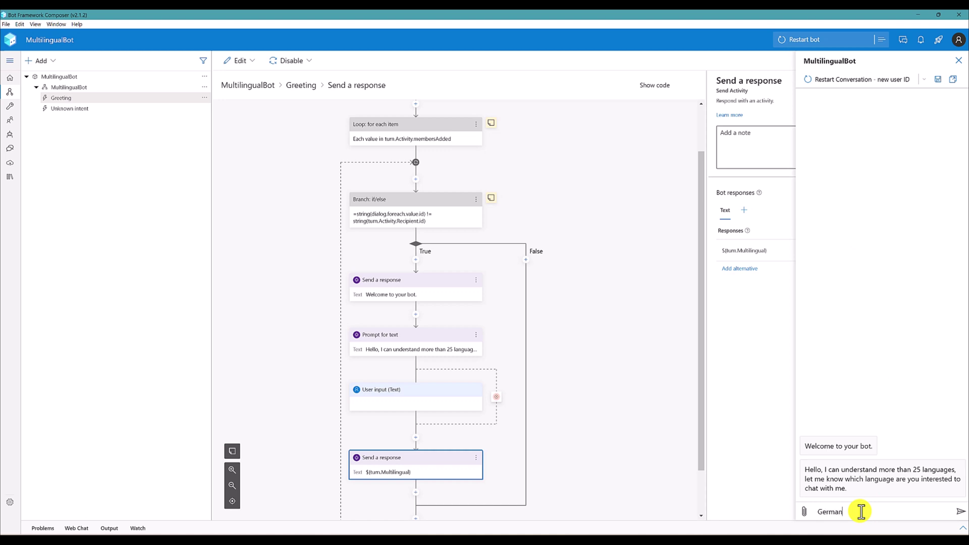
key(Return)
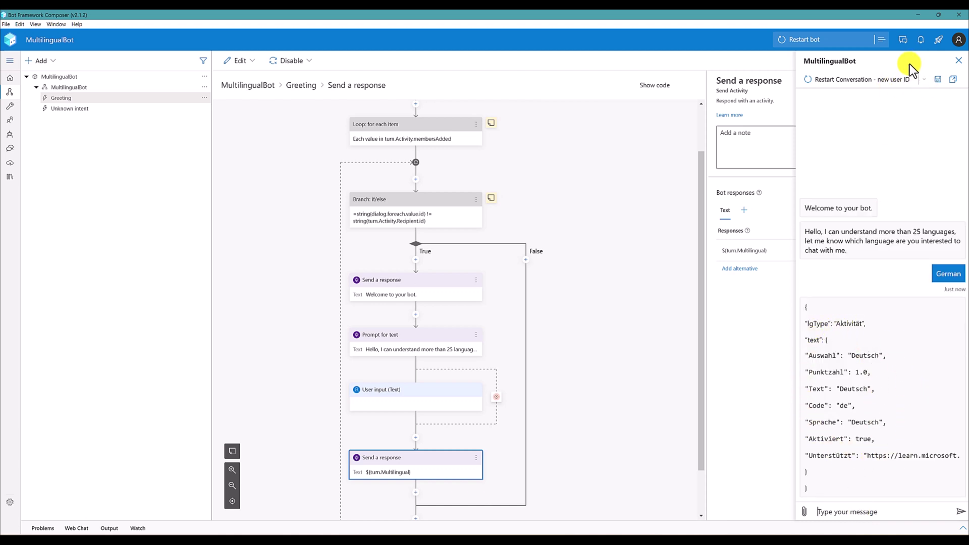
- Open the bot in Bot Framework Emulator and answer the language prompt with "Tamil"
click(858, 79)
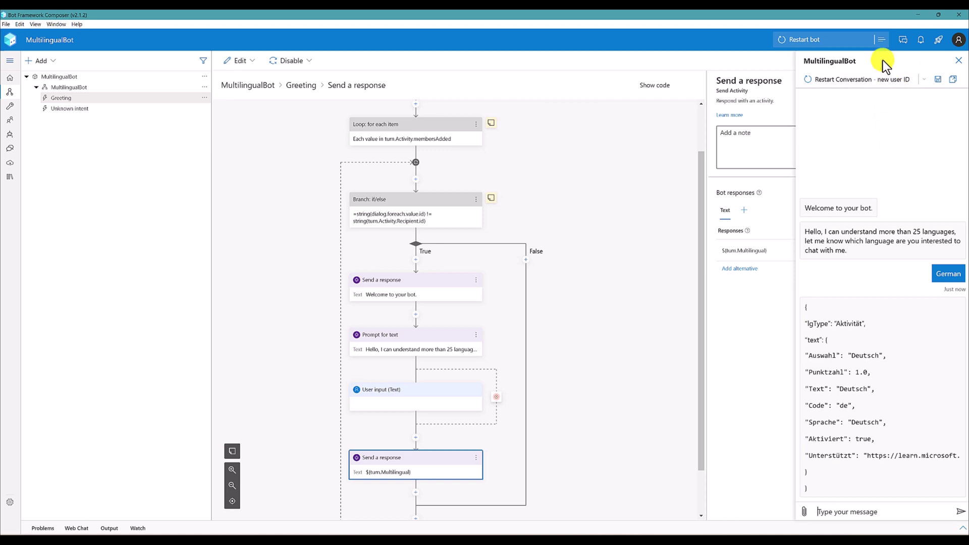
click(952, 80)
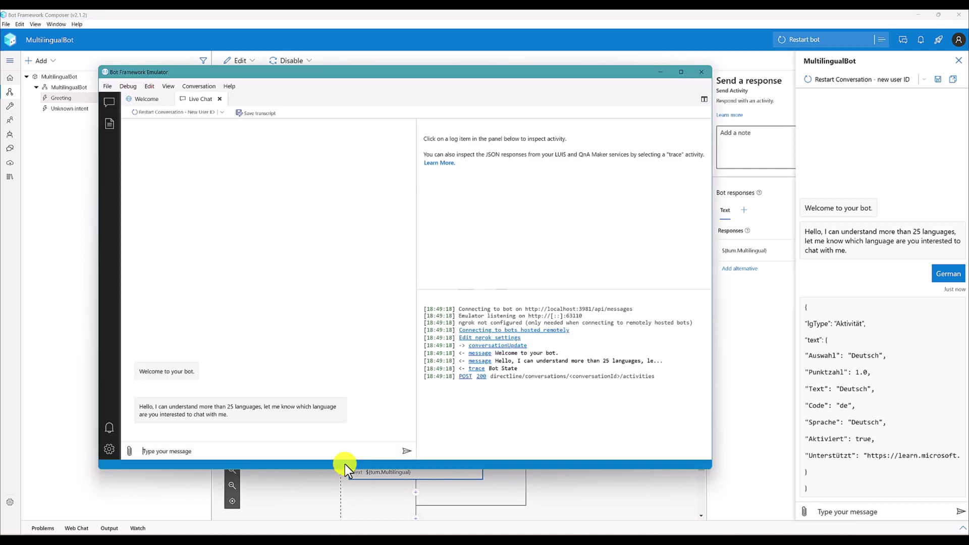
text(Tamil)
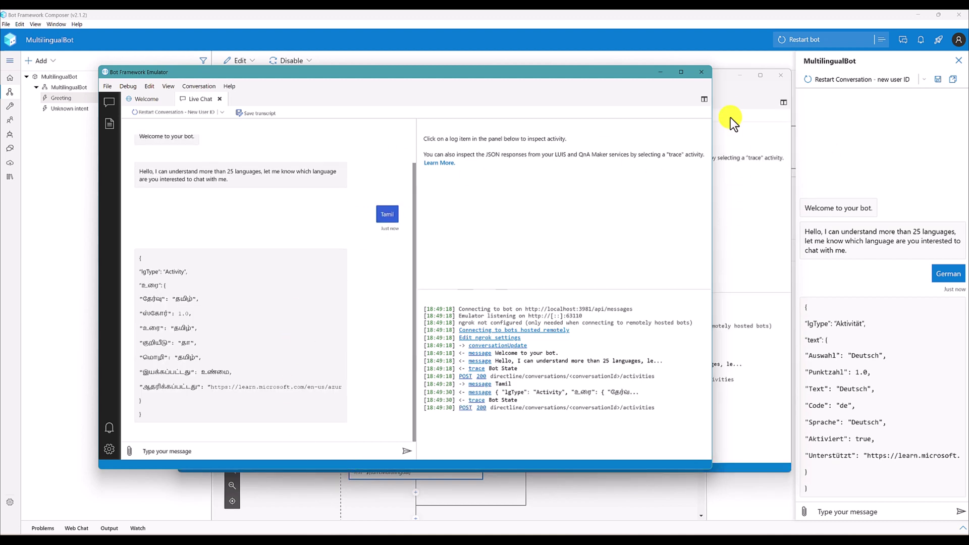
- Switch to the second Bot Framework Emulator window and answer its language prompt with "French"
click(738, 101)
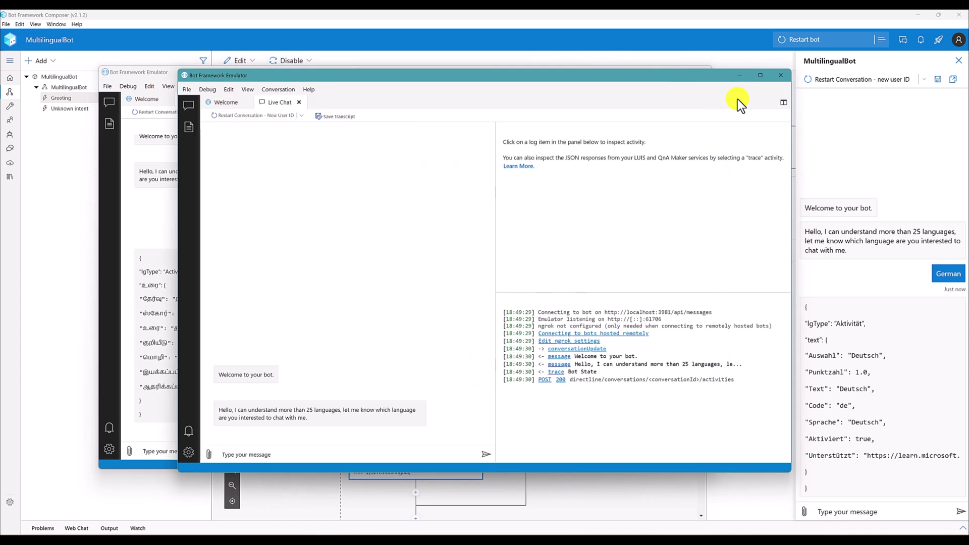
click(336, 453)
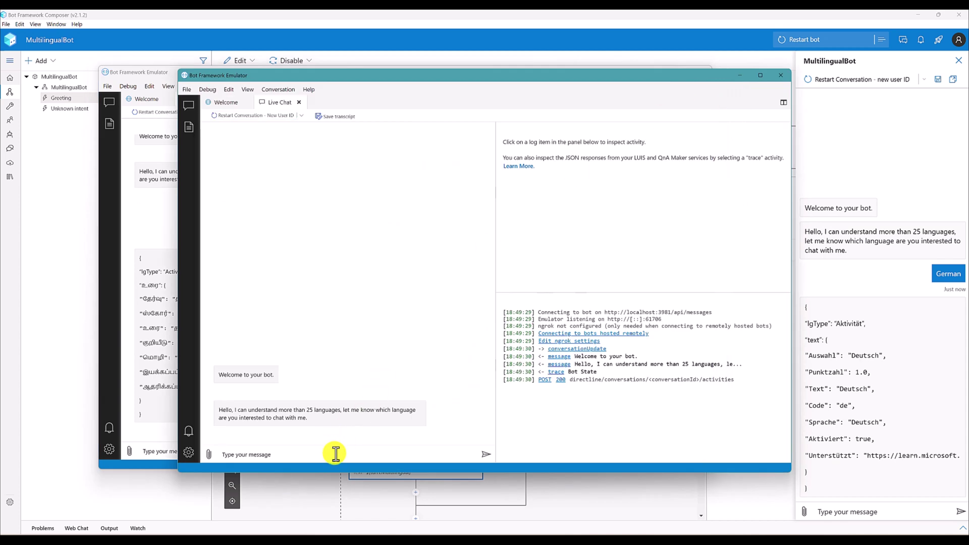
text(Fer)
key(BackSpace)
key(BackSpace)
text(rench)
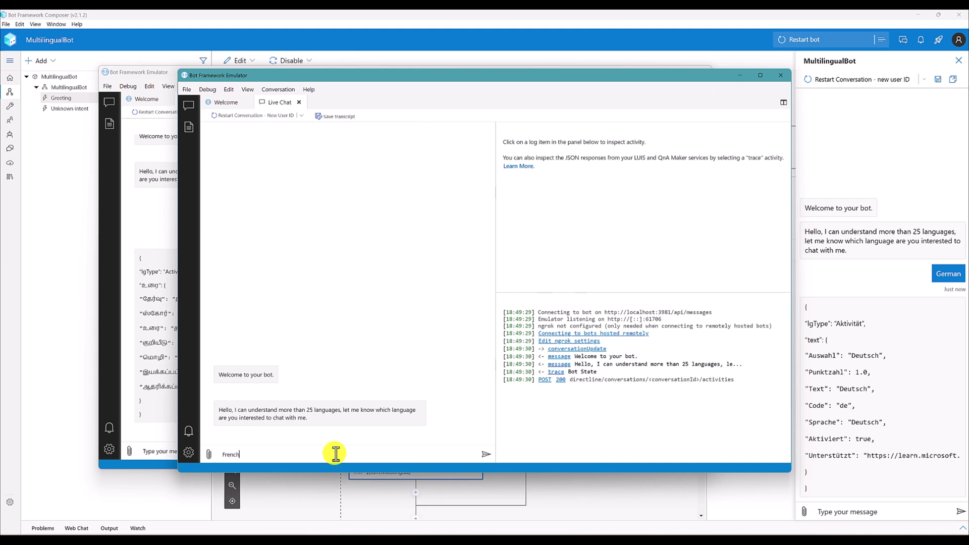
key(Return)
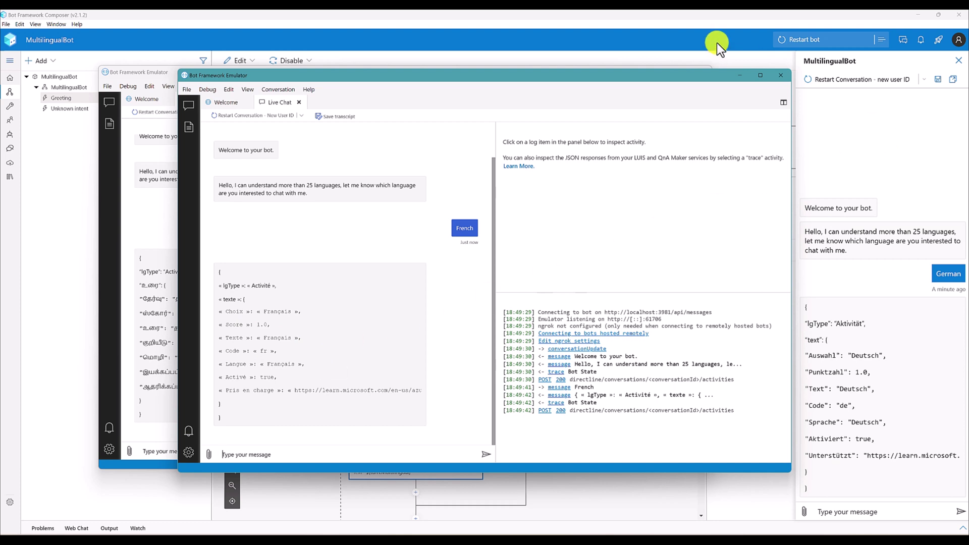
- Return to Bot Framework Composer, restart the Web Chat conversation with a new user ID and send the misspelled language "tail"
click(720, 17)
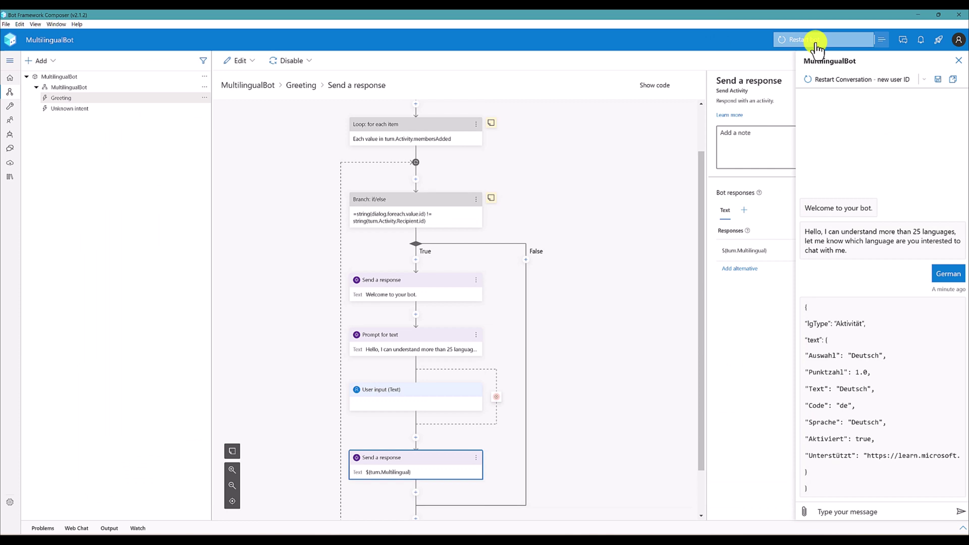
click(828, 83)
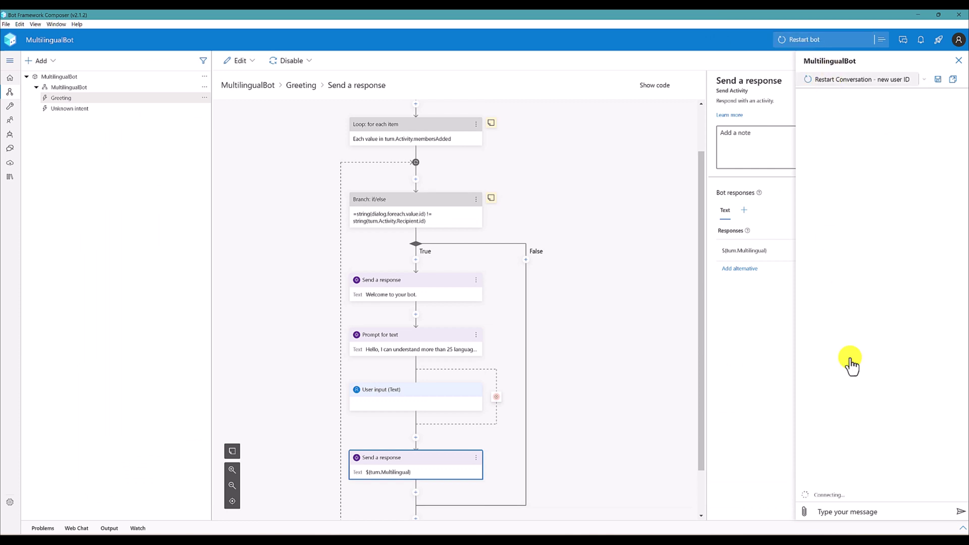
click(873, 512)
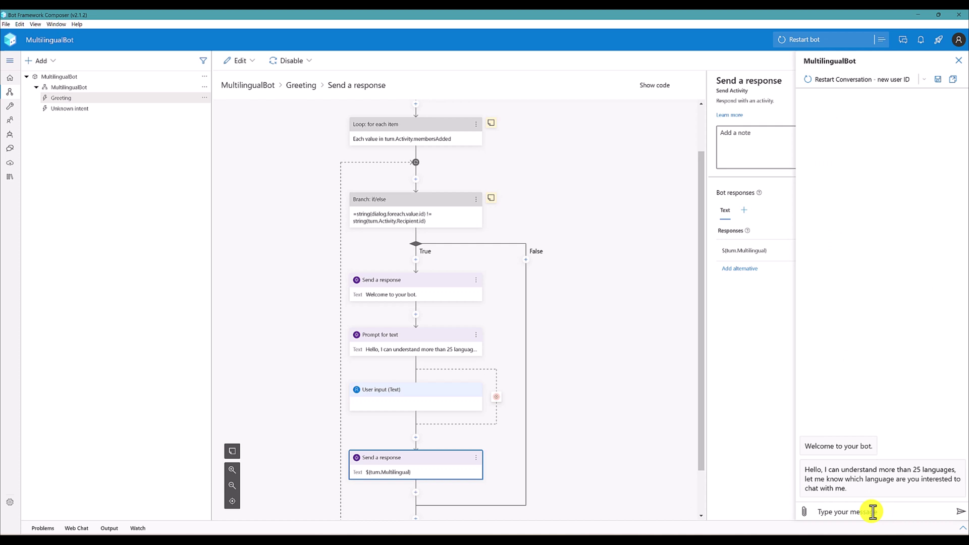
text(tamil)
key(BackSpace)
key(BackSpace)
key(BackSpace)
text(il)
key(Return)
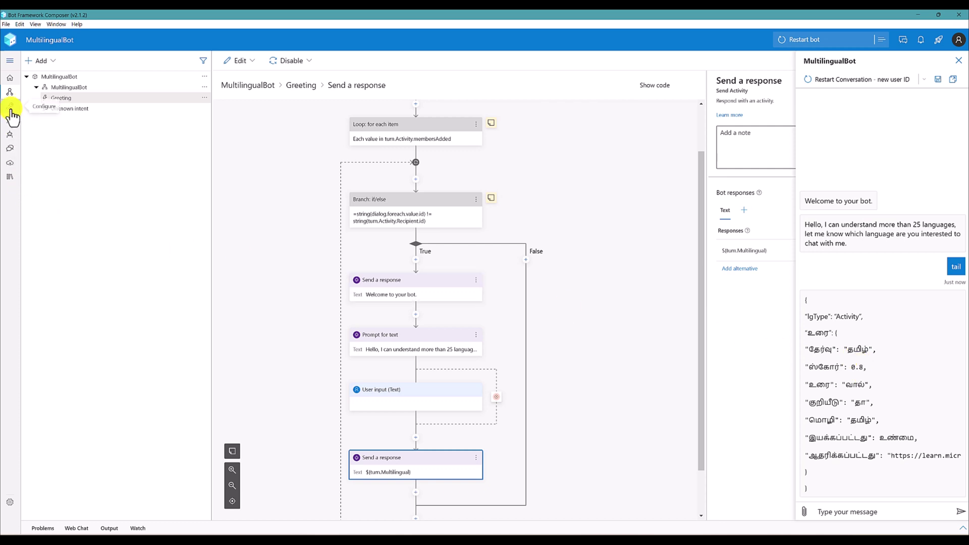
- Close Web Chat and show the bot's configuration in the Advanced Settings JSON view
click(9, 106)
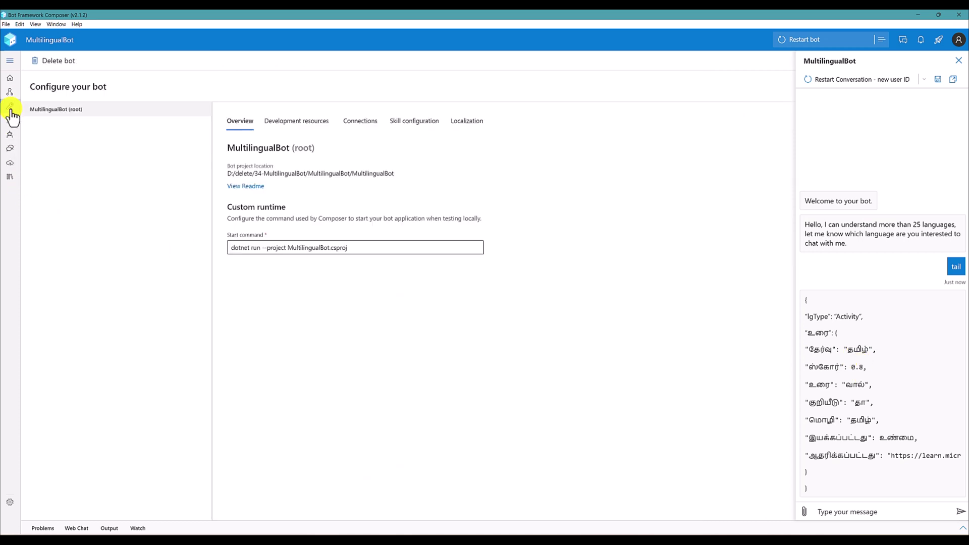
click(958, 61)
click(875, 85)
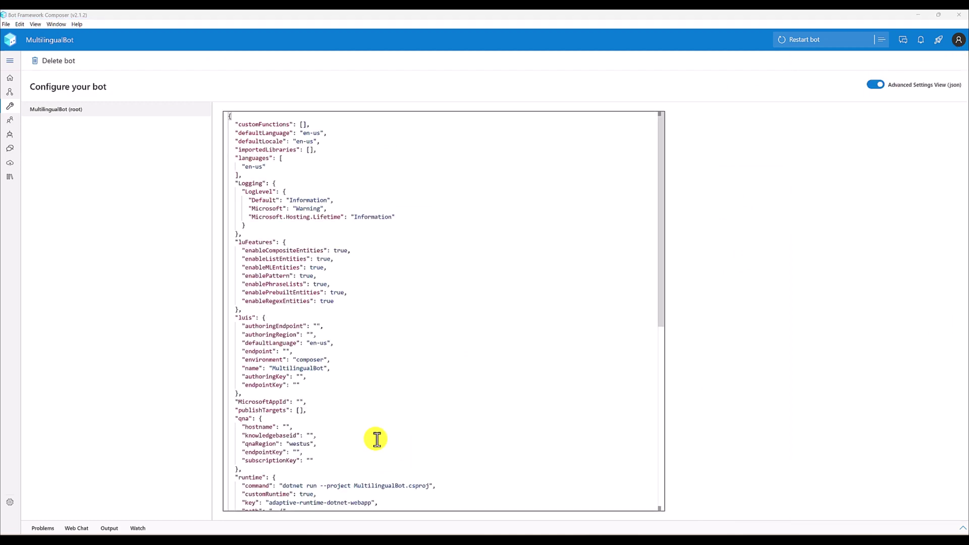
- Add "ScoreThreshold" : "0.7" after the Location entry in the Bot.Builder.Community.Components.Middleware.Multilingual settings
scroll(376, 439, down, 8)
scroll(353, 466, down, 6)
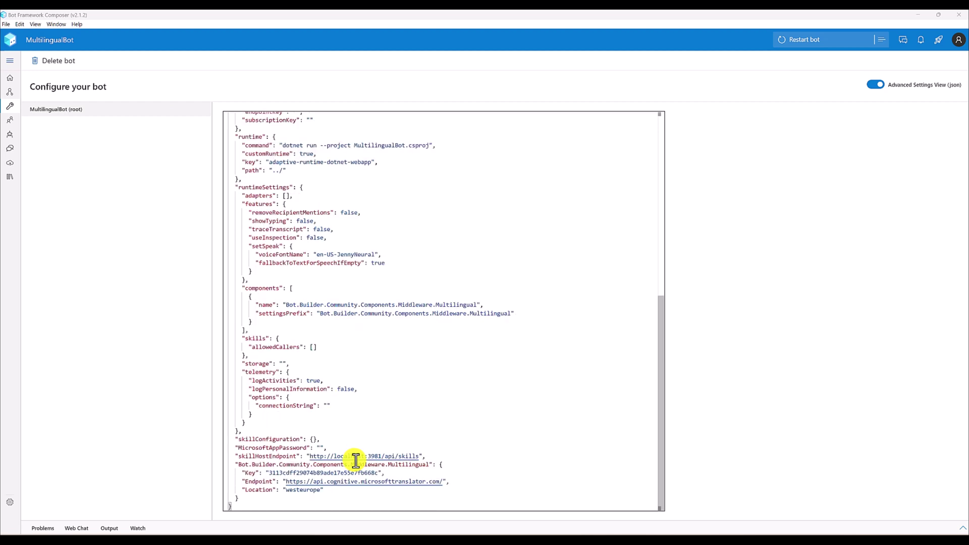
click(349, 493)
text(,)
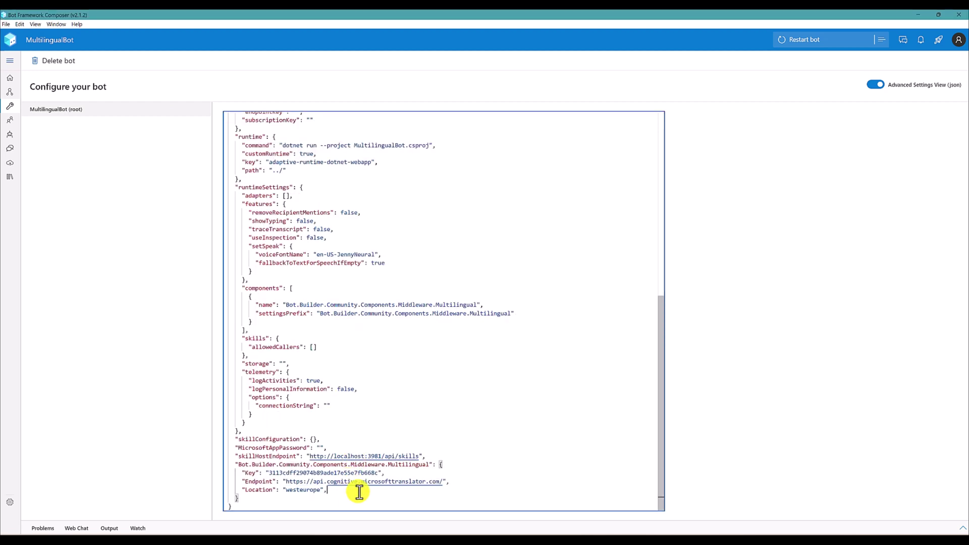
key(Return)
text(")
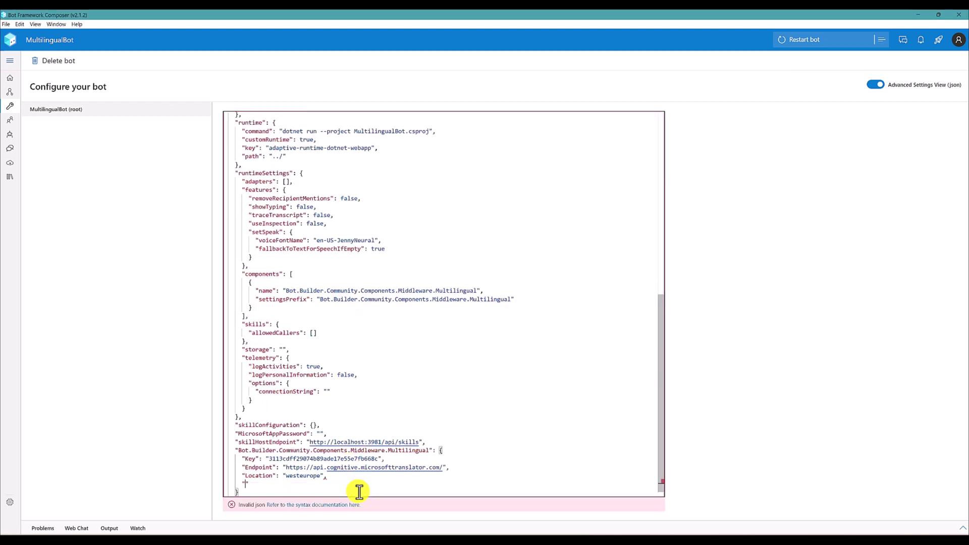
text(Sc)
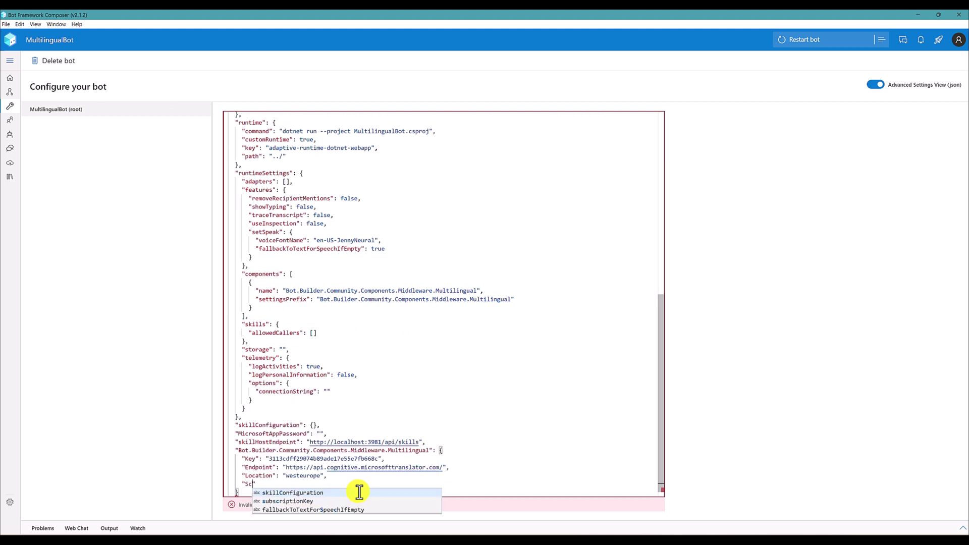
text(ore)
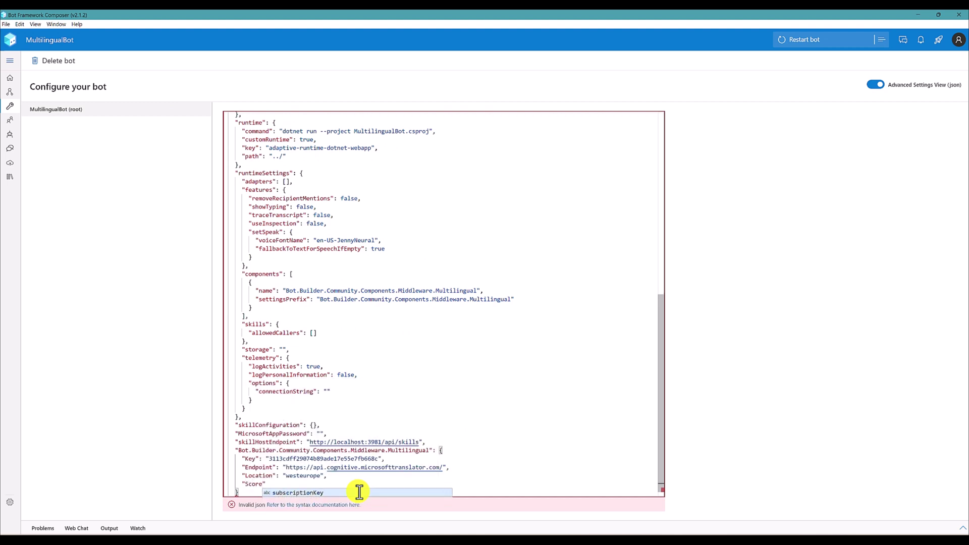
text(Threshold")
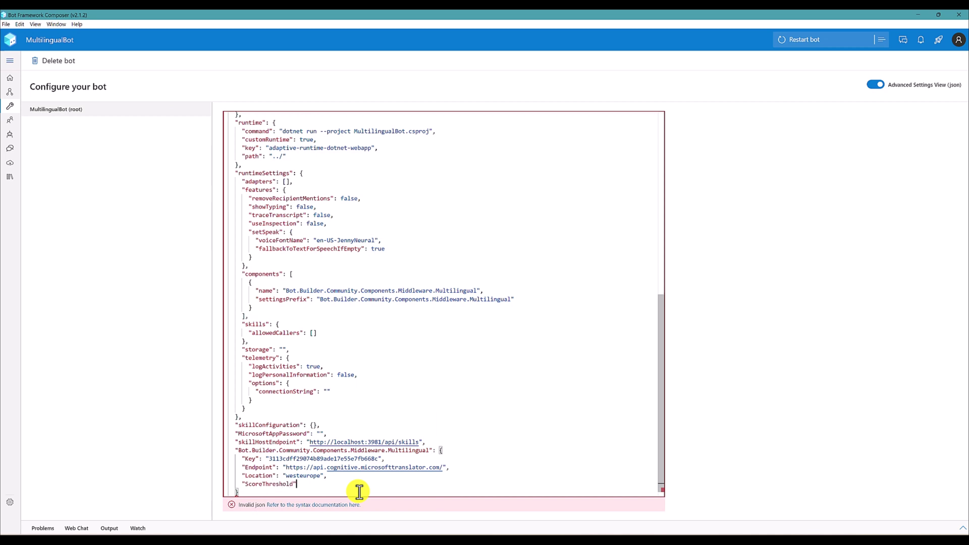
text( : "0)
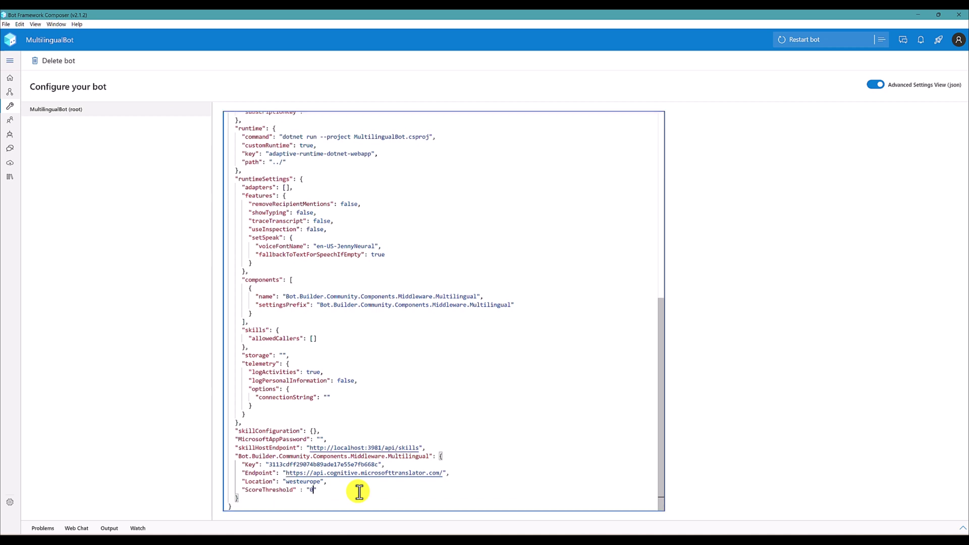
text(.7)
drag(244, 491, 347, 491)
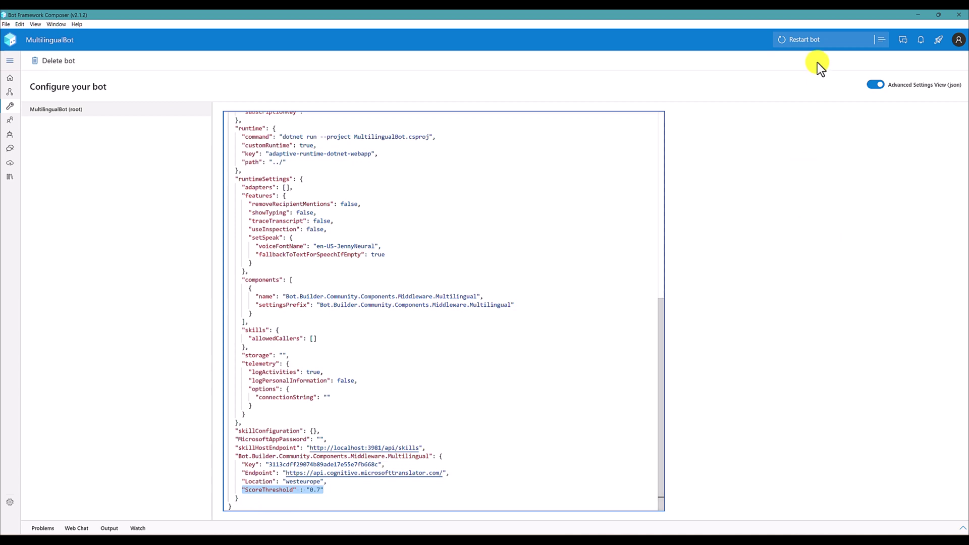
- Restart the bot, then reopen Web Chat with a new conversation under a new user ID
click(816, 41)
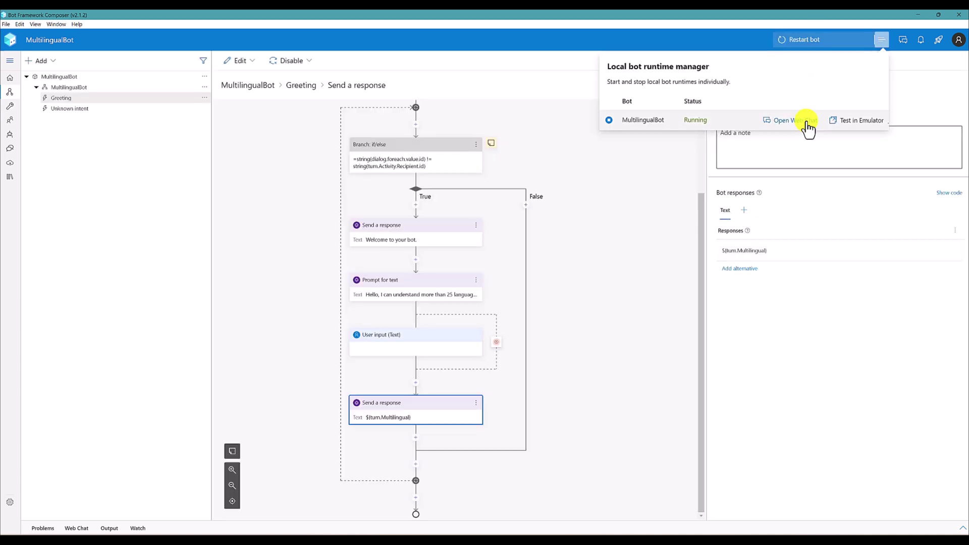
click(806, 121)
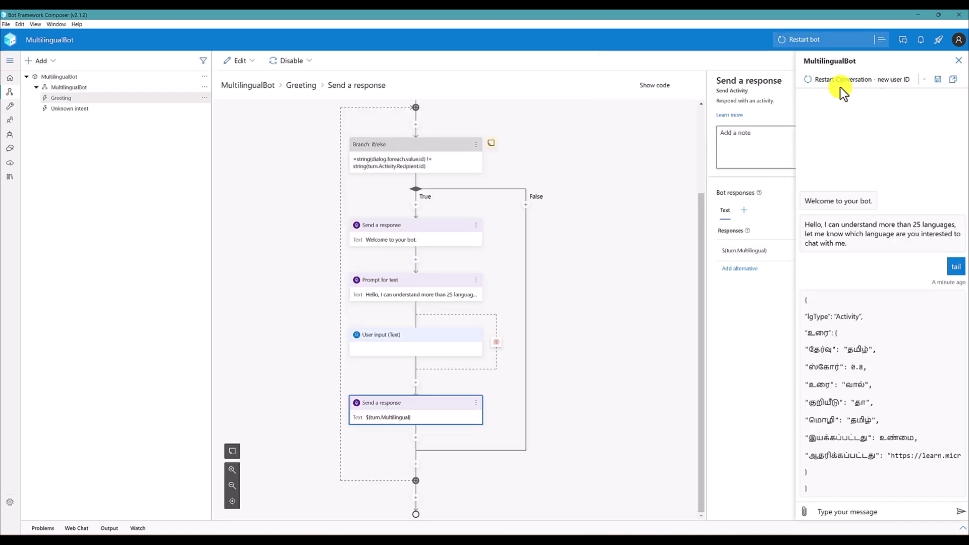
click(839, 81)
- Test the score threshold by answering the language prompt with the misspelled language "gran"
click(861, 511)
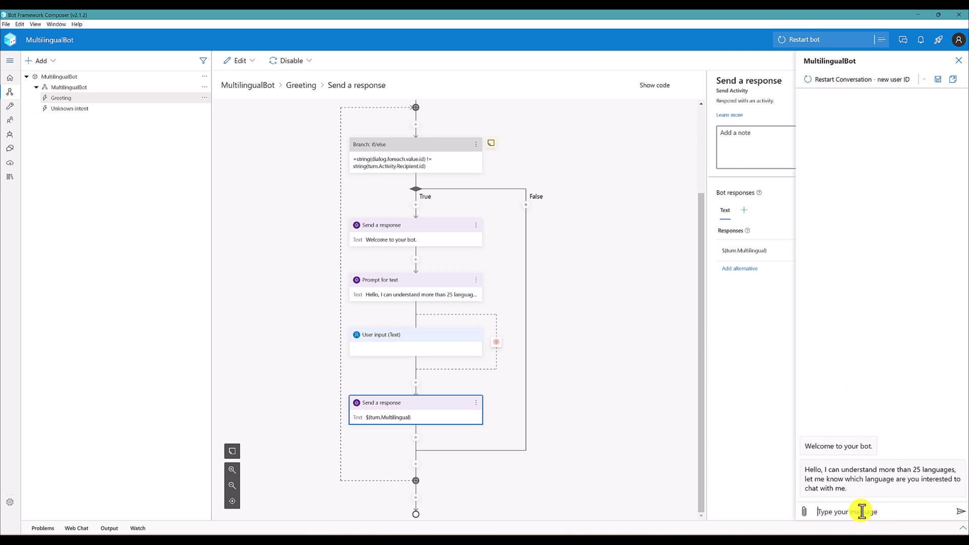
text(german)
key(BackSpace)
key(BackSpace)
key(Return)
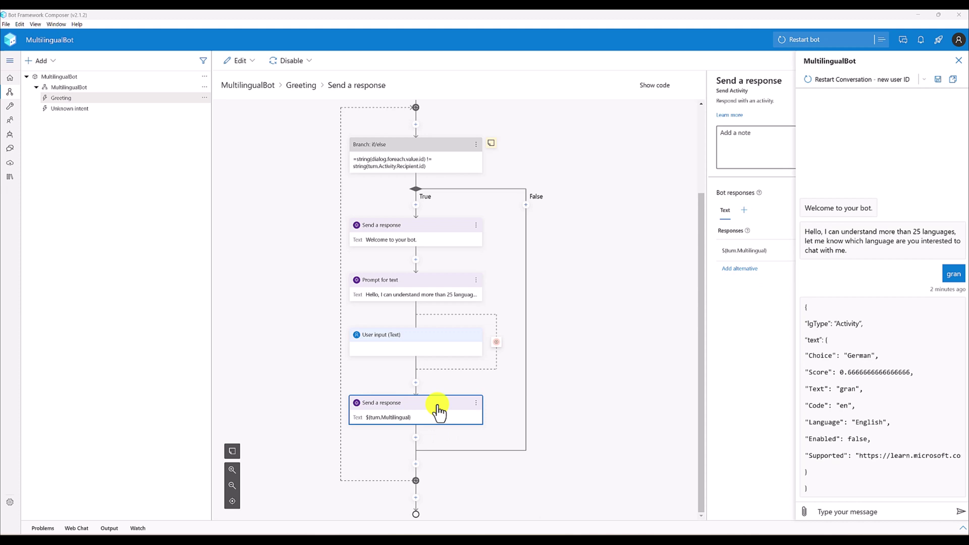
- Disable the ${turn.Multilingual} response action, then reopen Web Chat and restart the conversation with a new user ID
click(295, 61)
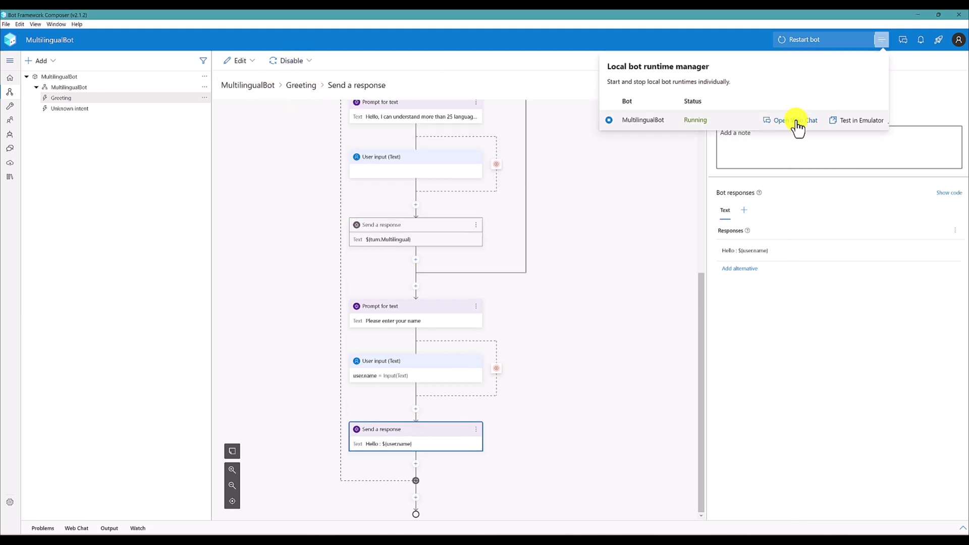
click(802, 121)
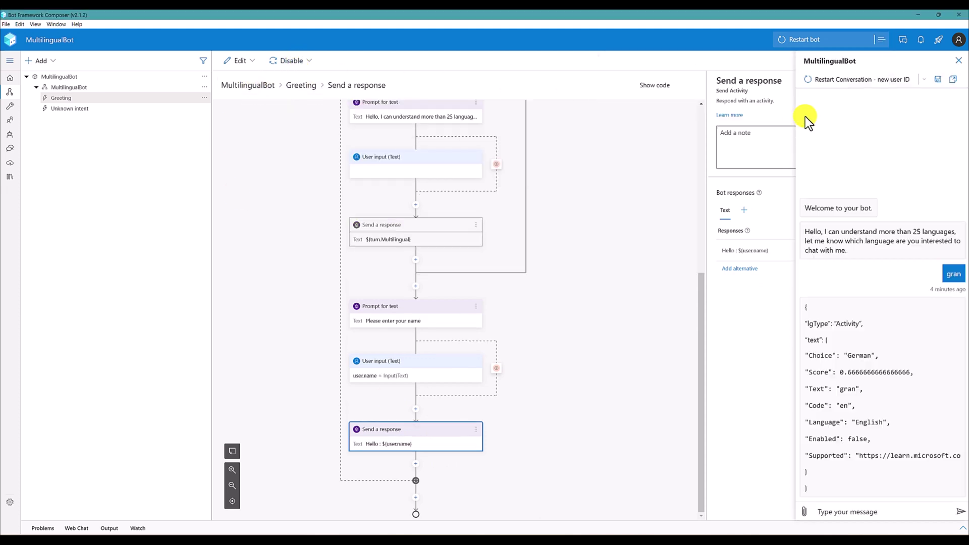
click(838, 79)
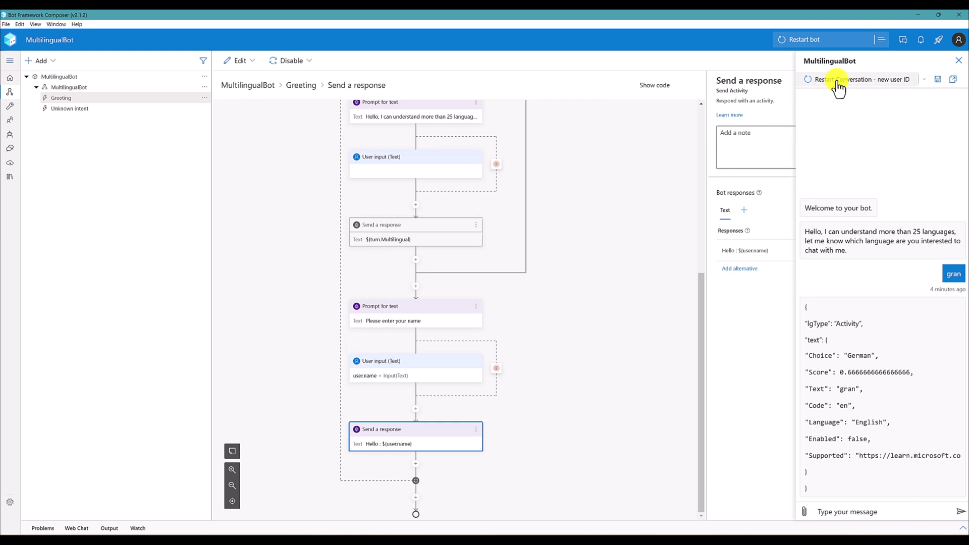
- Test the Tamil conversation by answering the language prompt with "tami" and replying to the translated name prompt with the user's name
click(859, 508)
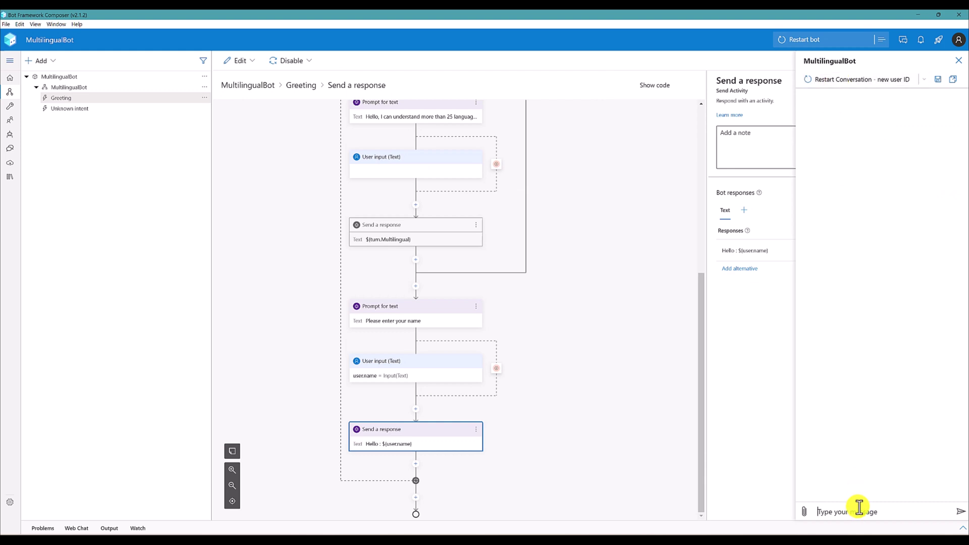
text(tamil)
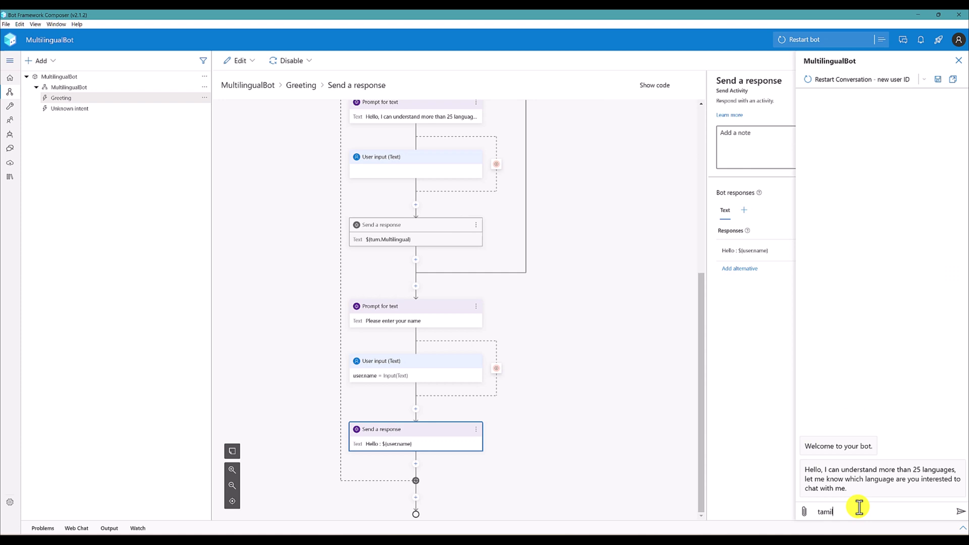
key(Return)
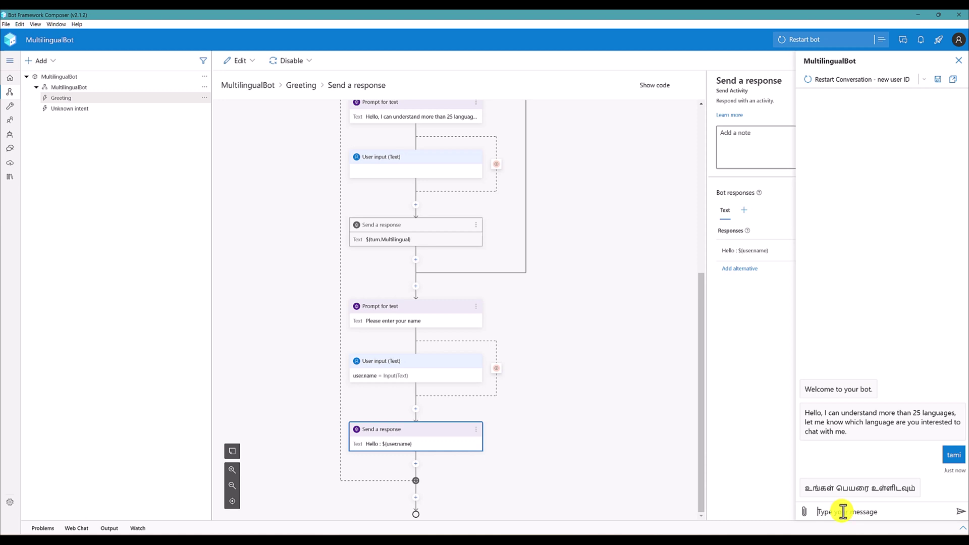
text(vinoth)
key(Return)
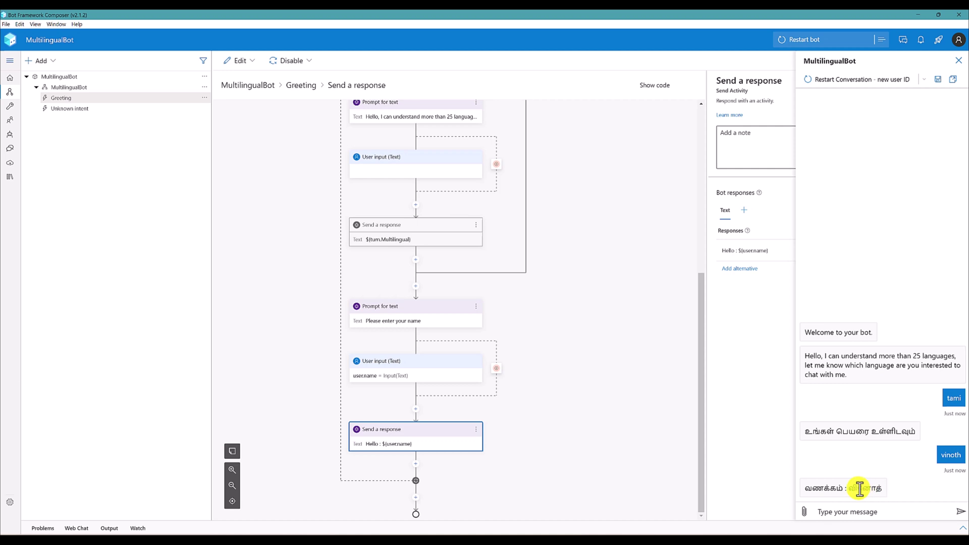
- Restart the conversation with a new user ID, answer the language prompt with "german" and reply to the name prompt with the user's name
click(836, 80)
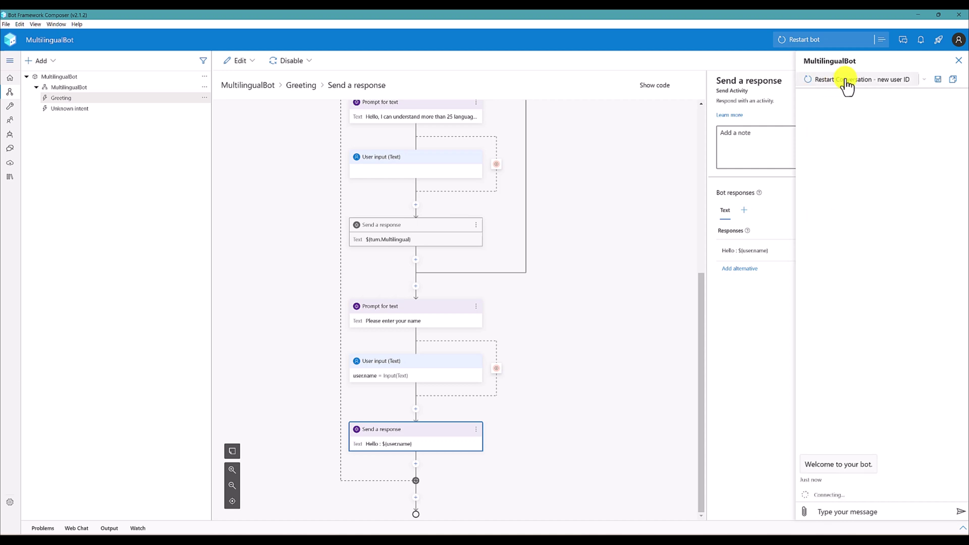
click(861, 512)
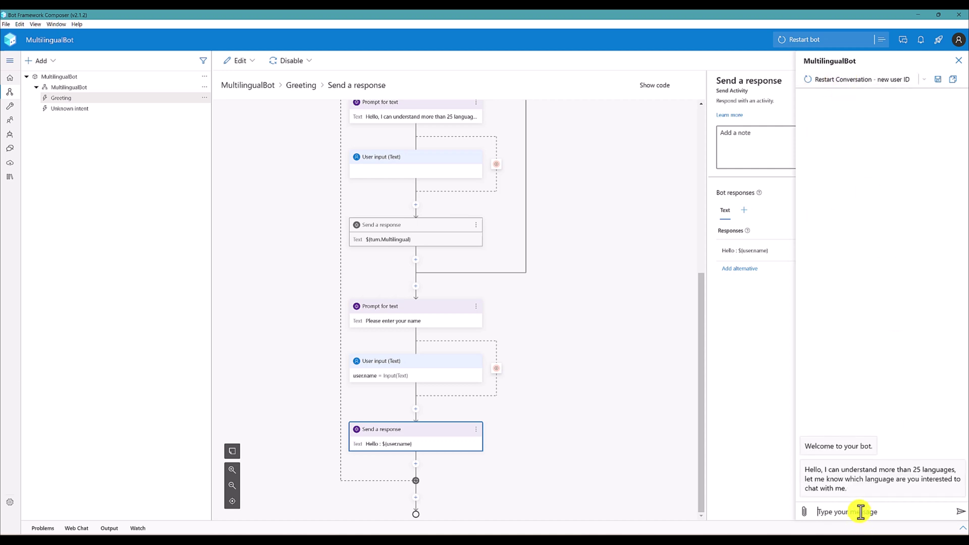
text(german)
key(Return)
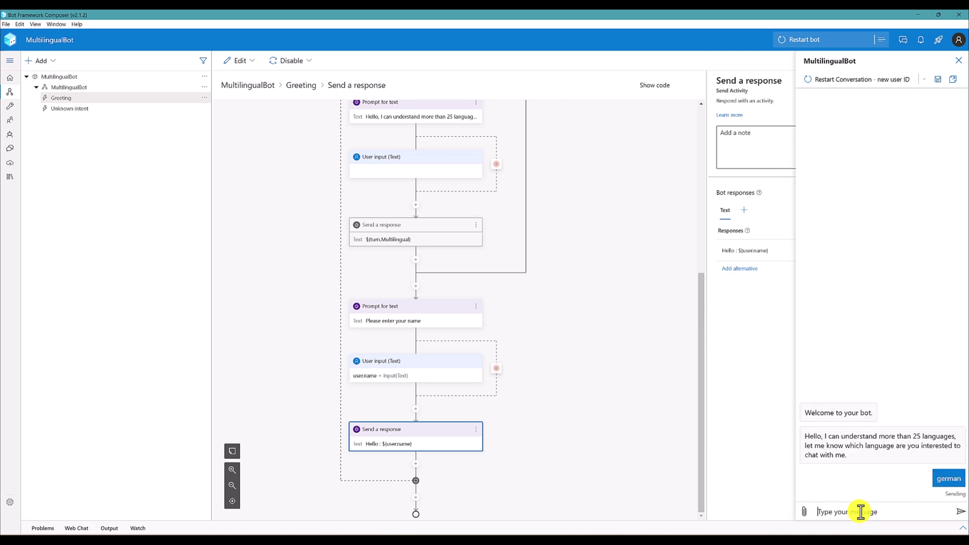
text(vinoth)
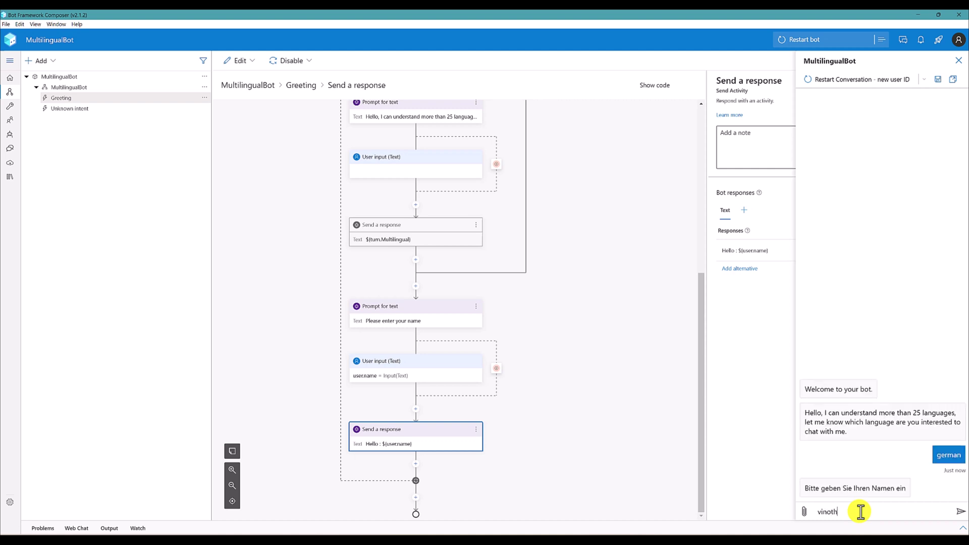
key(Return)
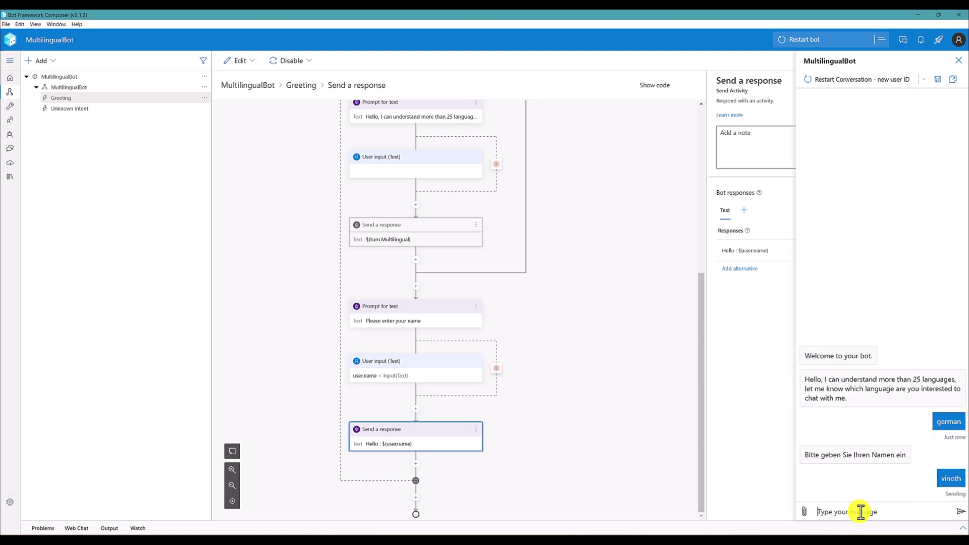